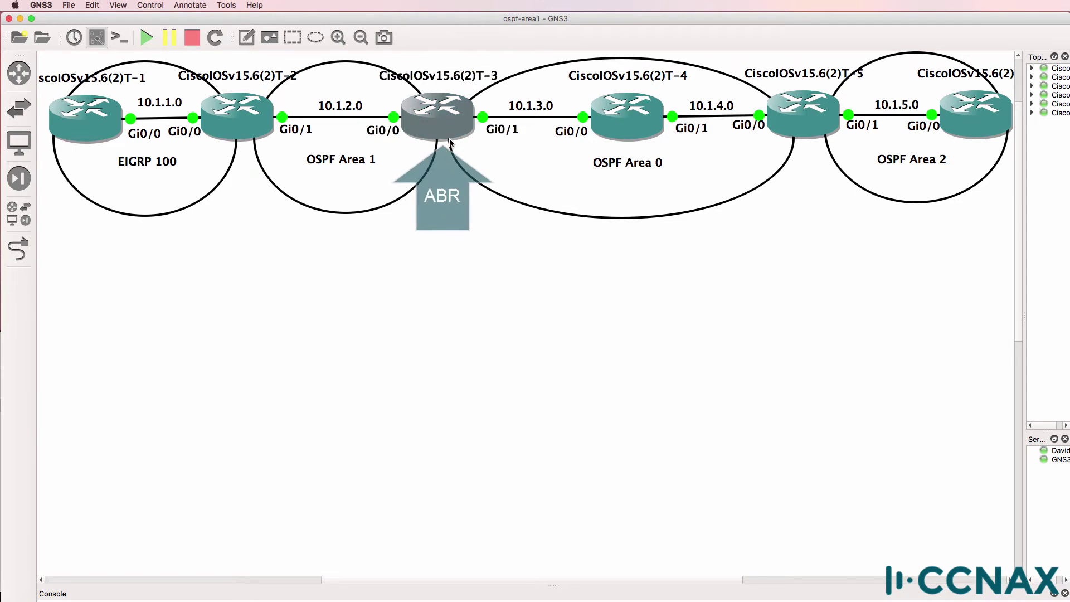
Inspect the routers across the GNS3 topology, finishing at router T-1
mouse_move(451, 143)
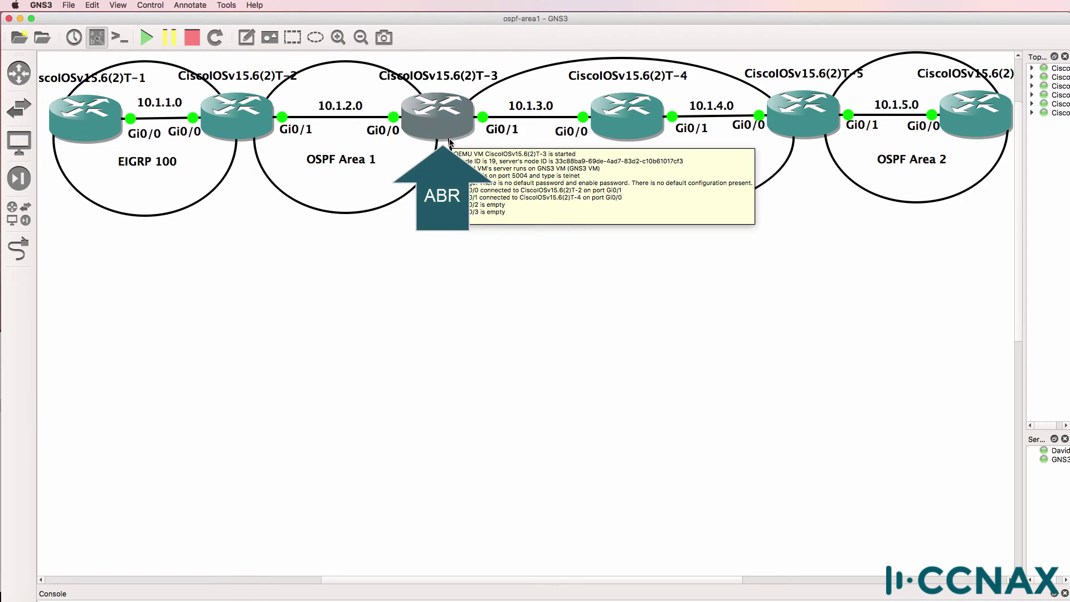
mouse_move(372, 119)
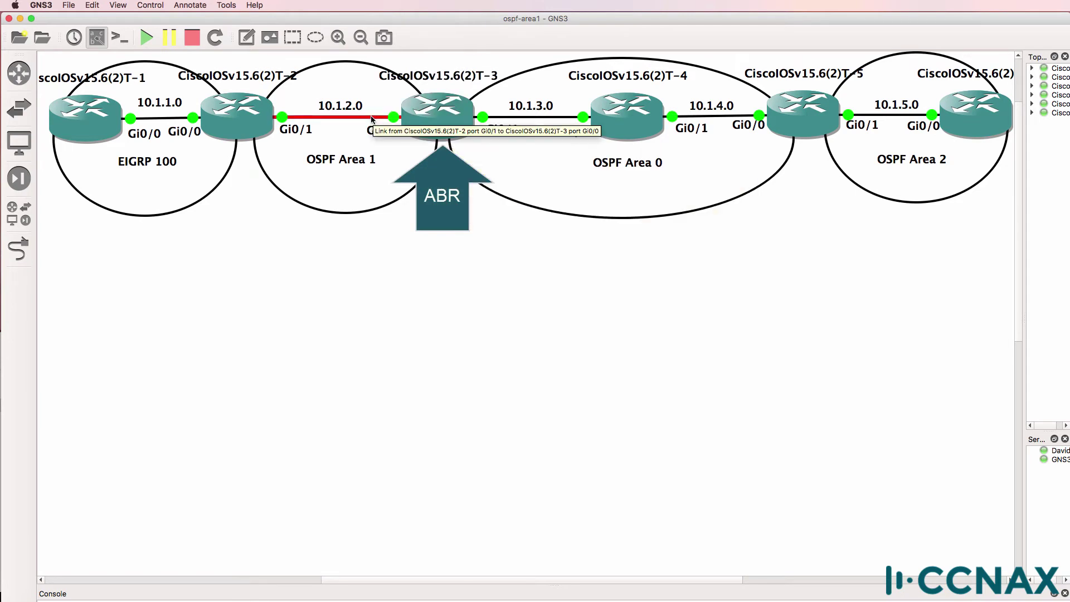
mouse_move(534, 118)
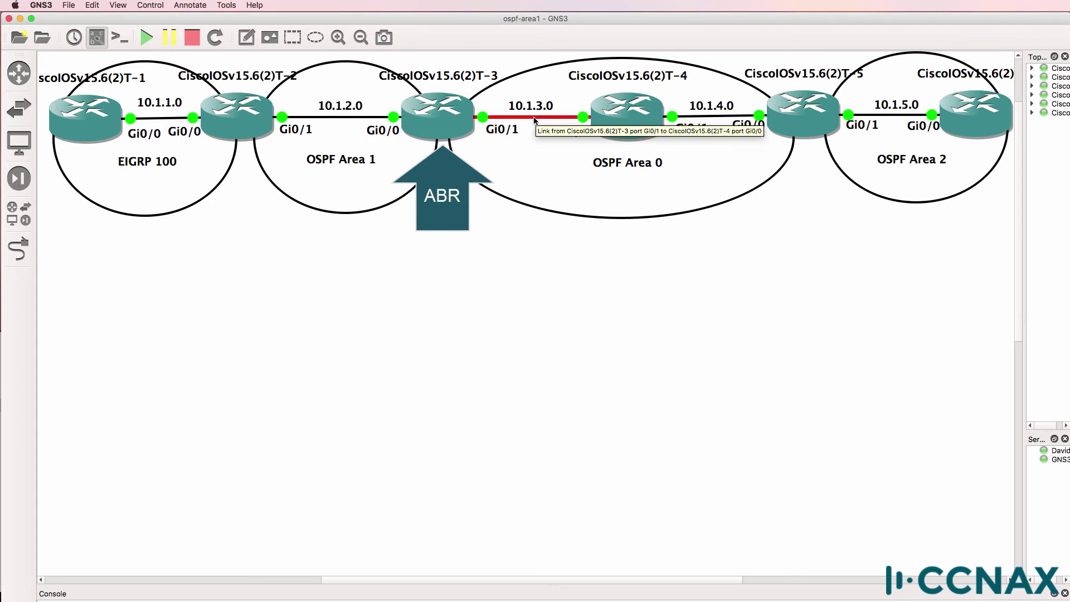
mouse_move(824, 129)
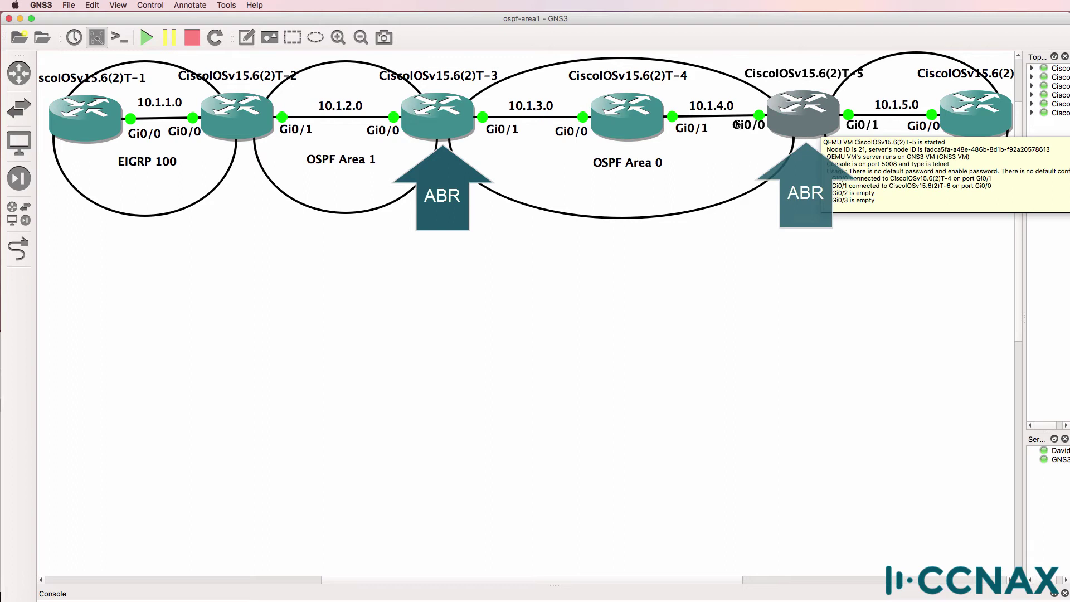
mouse_move(732, 117)
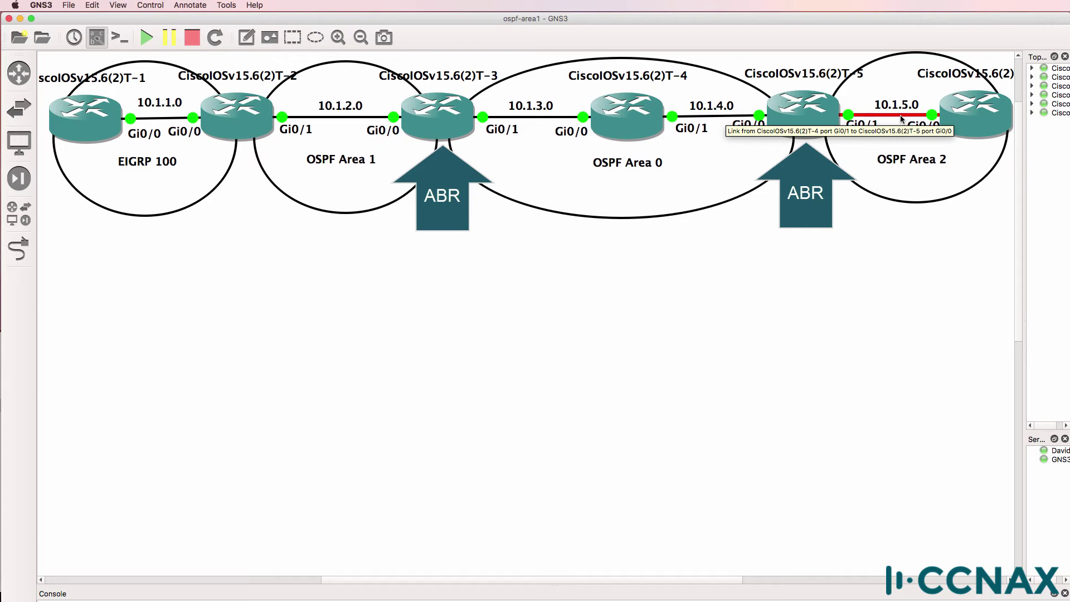
mouse_move(901, 118)
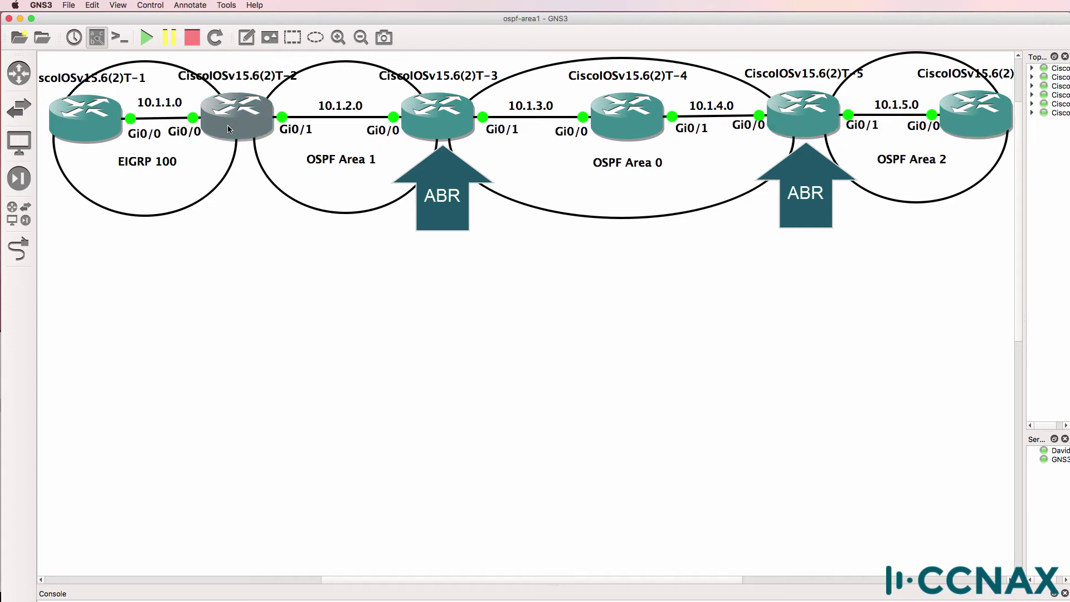
mouse_move(243, 124)
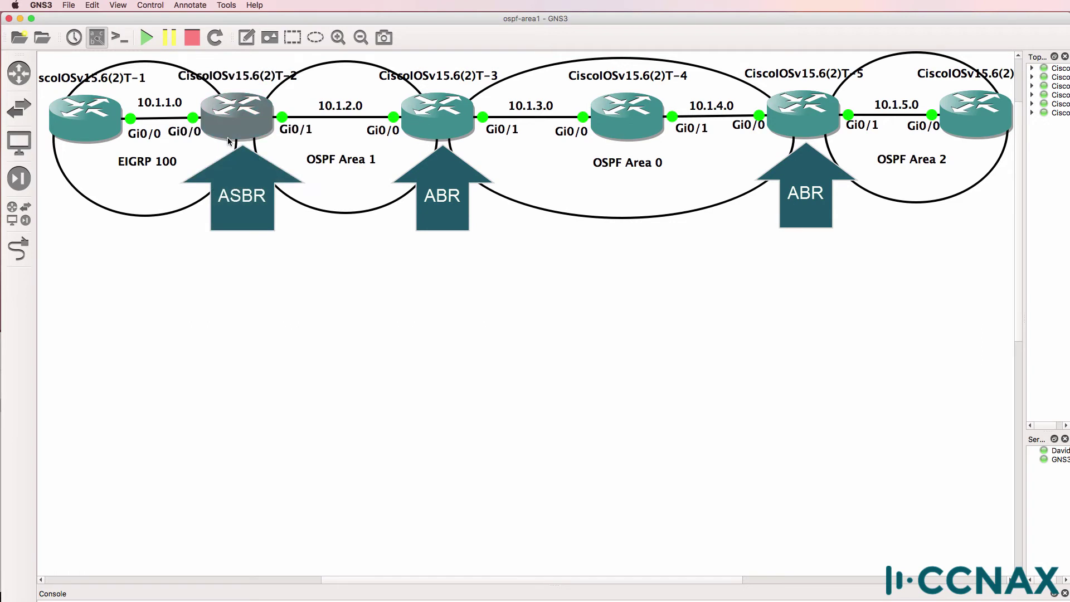
mouse_move(175, 121)
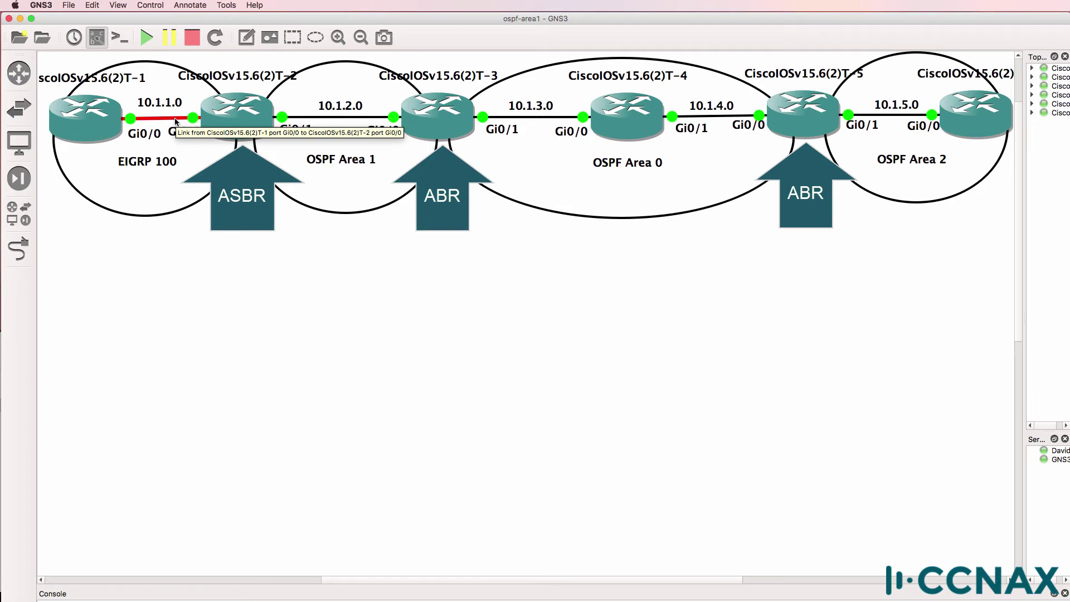
mouse_move(300, 120)
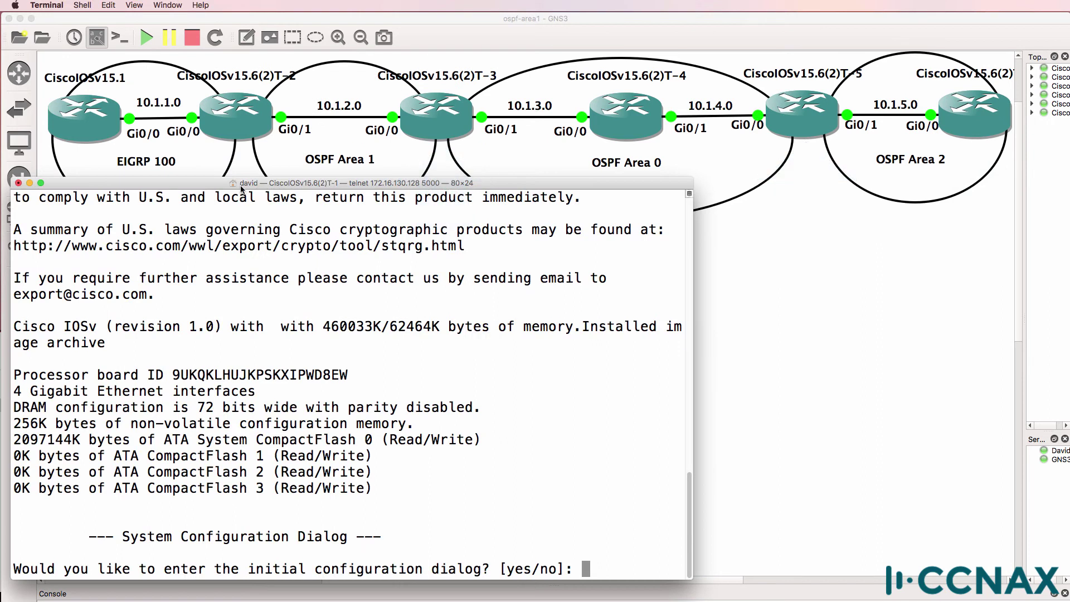
Decline the initial configuration dialog on T-1 and get a fresh prompt
left_click_drag(241, 190, 243, 201)
type("no")
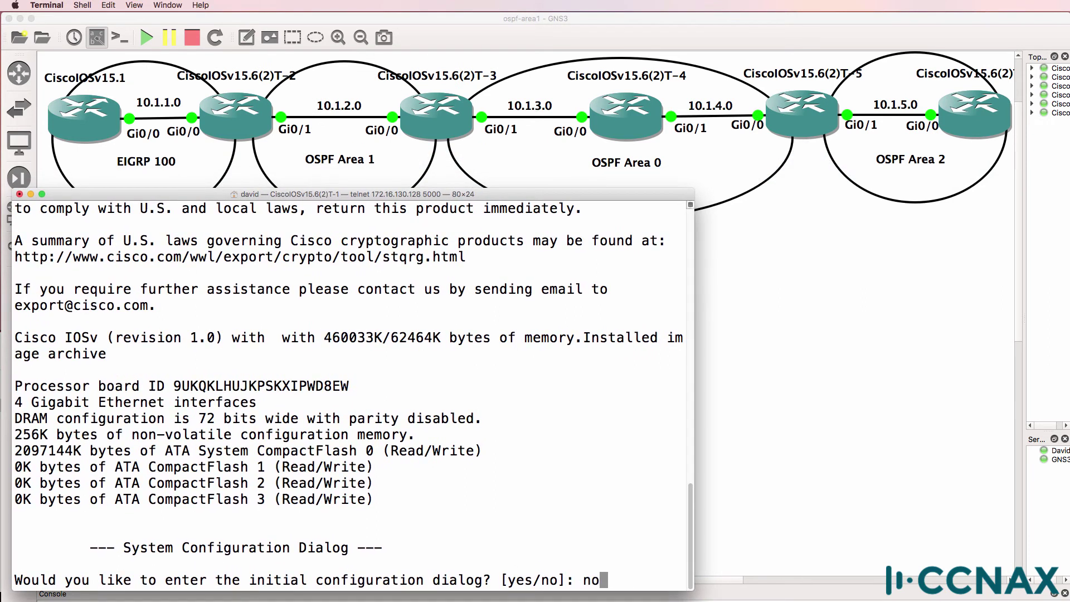
key("Return")
key("Return")
key("Return")
key("Return")
key("Return")
key("Return")
key("Return")
key("Return")
key("Return")
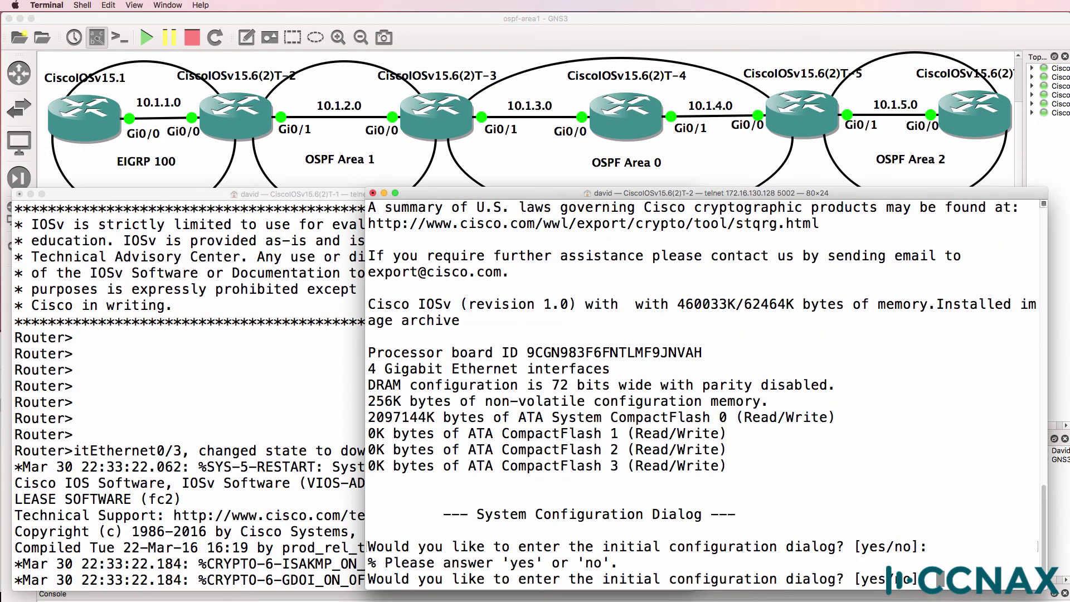
type("no")
key("super+grave")
key("Return")
Enter global configuration mode and name the router R1
type("en")
key("Return")
type("co")
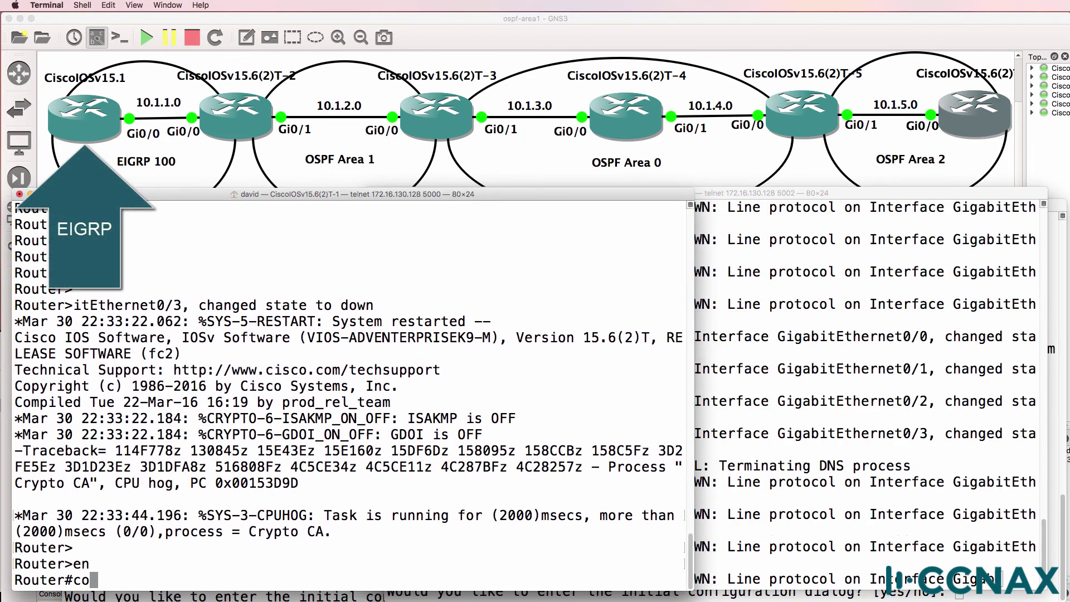
type("nf t")
key("Return")
type("host R1")
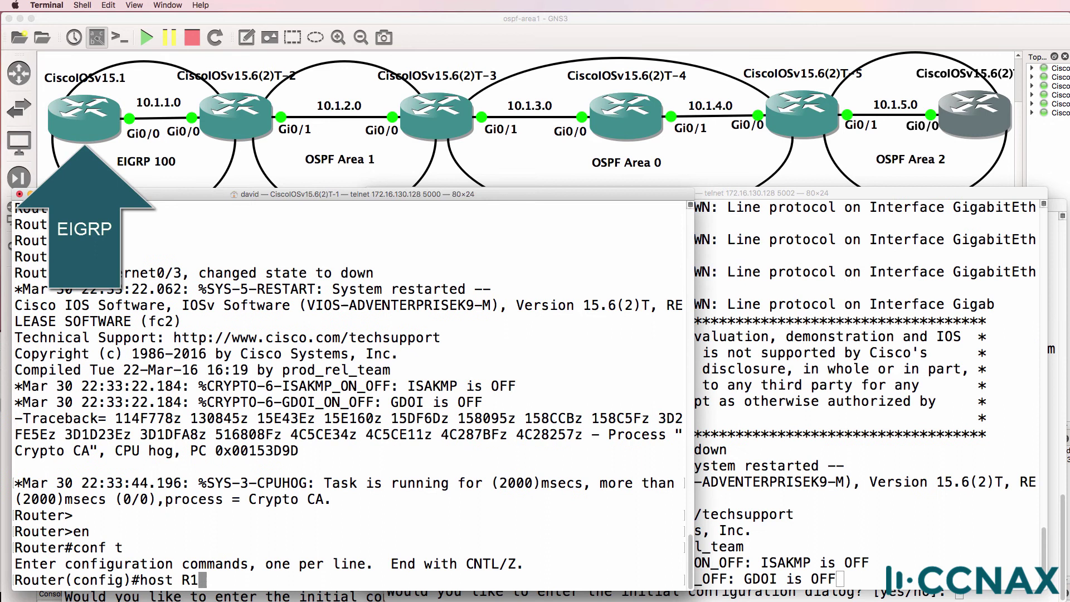
key("Return")
Enable GigabitEthernet0/0 with address 10.1.1.1 255.255.255.0
type("int ")
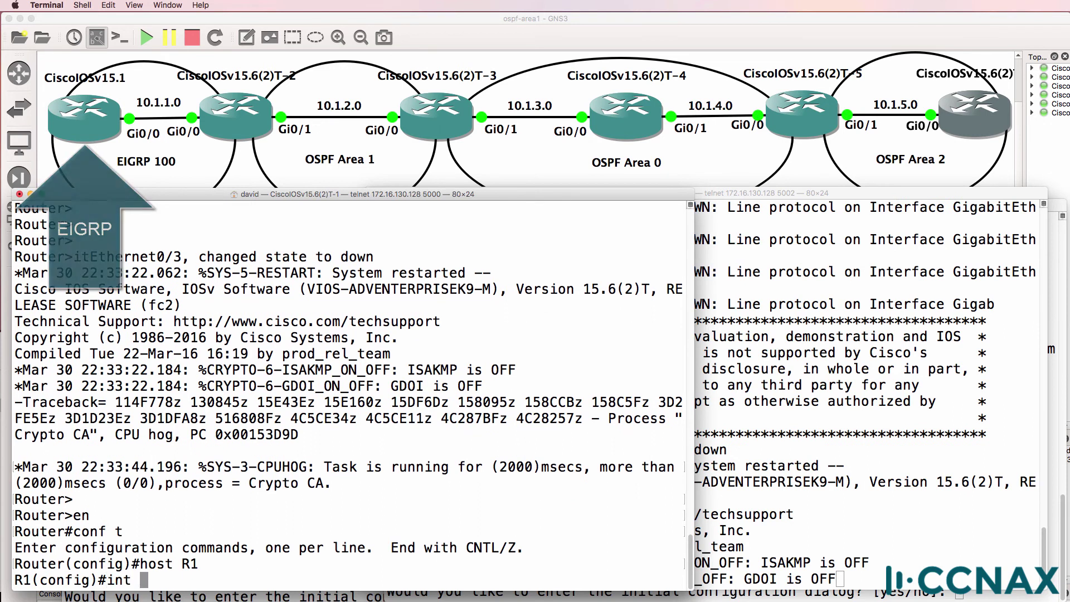
type("g0/0")
key("Return")
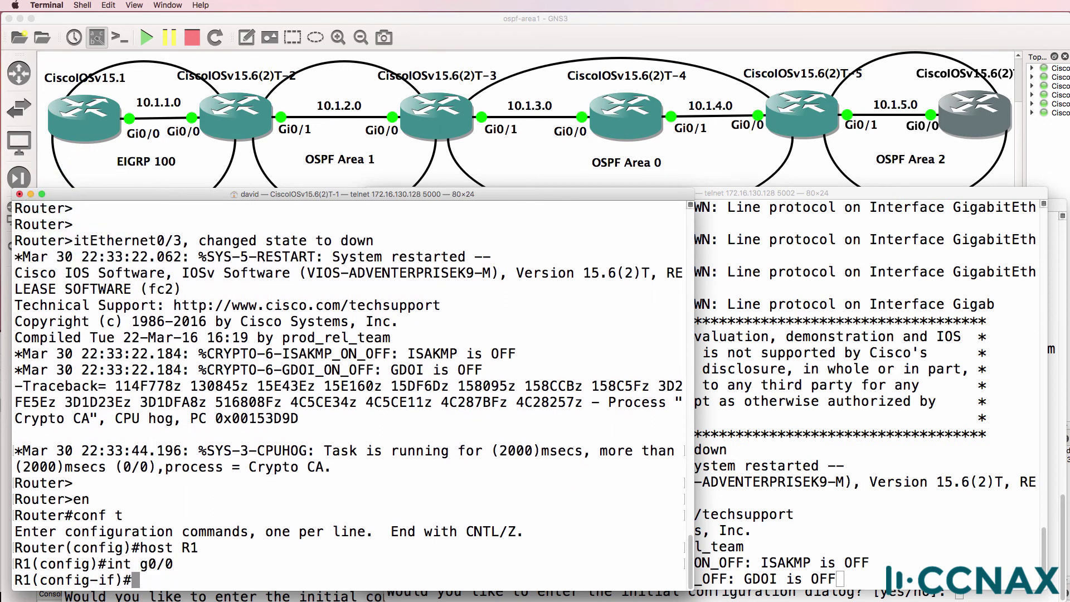
type("no shut")
key("Return")
type("ip add")
key("Tab")
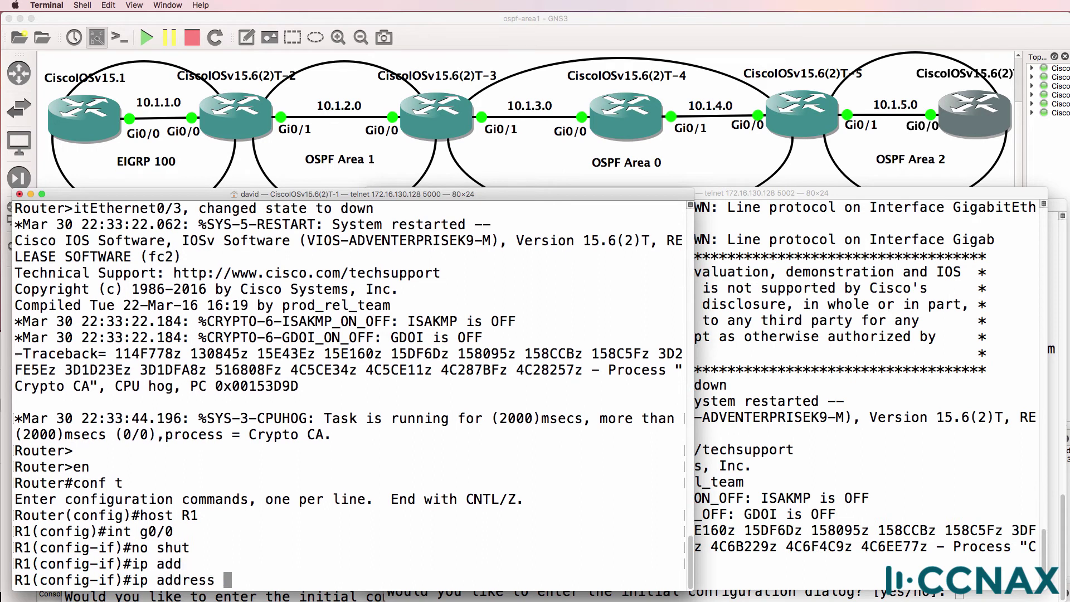
type("10.1.1.1 255.255.255.255")
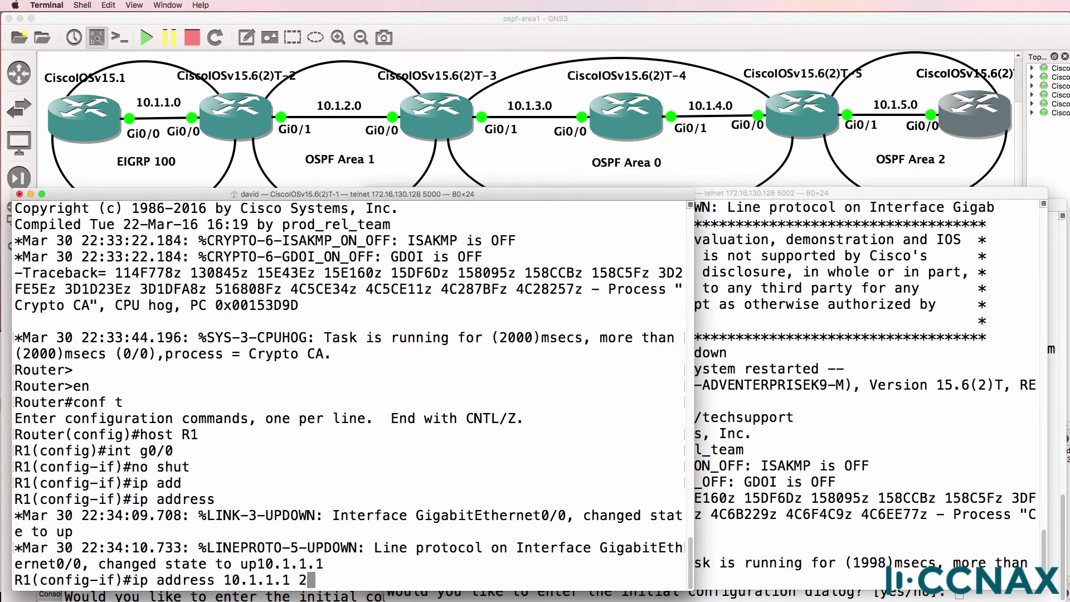
key("BackSpace")
key("BackSpace")
key("BackSpace")
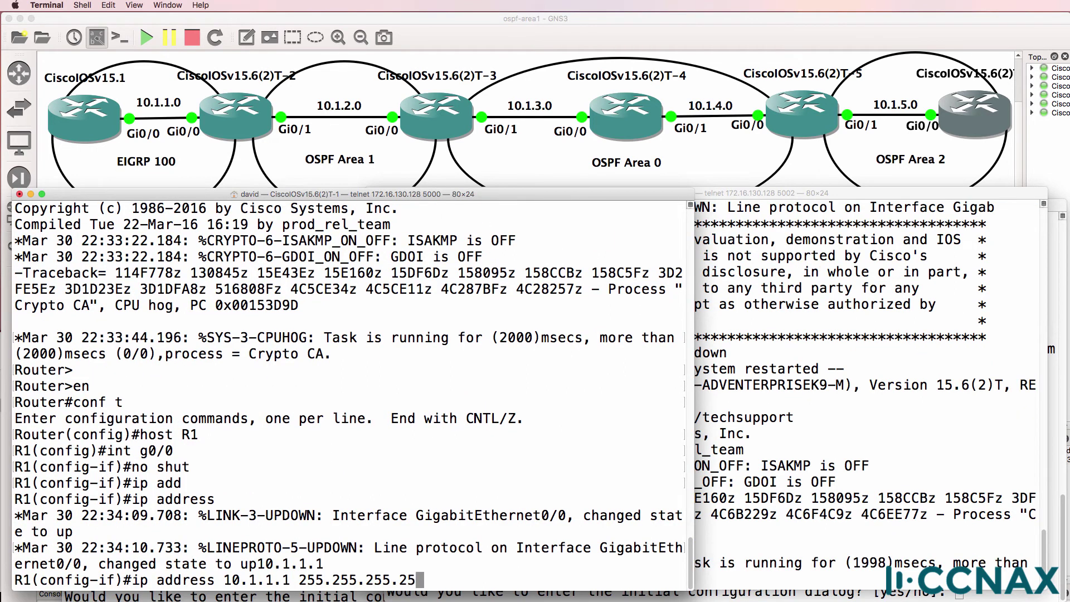
type("0")
key("Return")
Give Loopback0 the address 1.1.1.1 255.255.255.255
type("int loop 0")
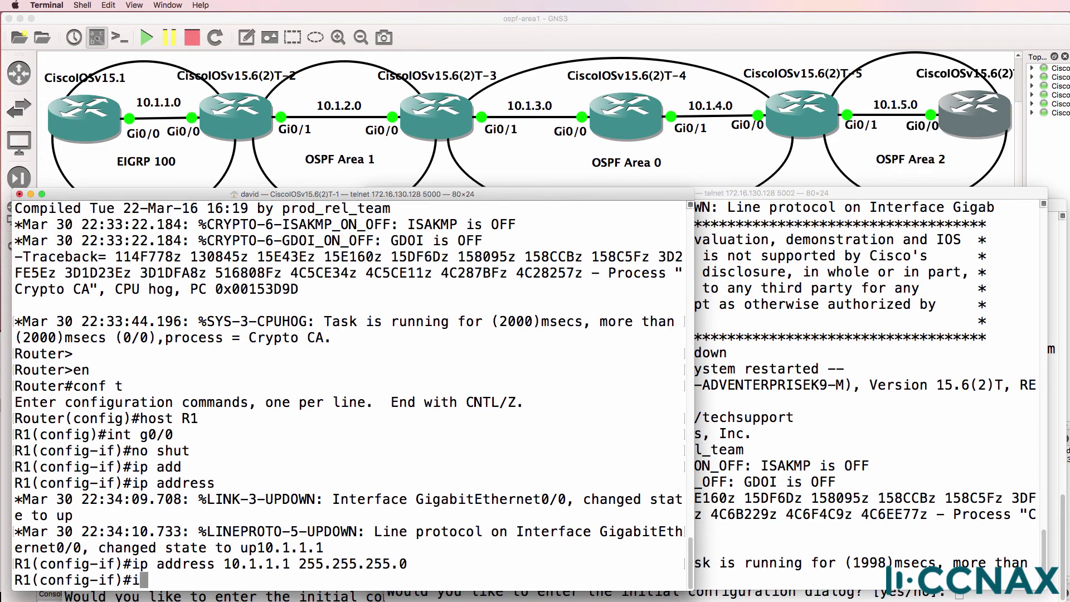
key("Return")
type("ip add")
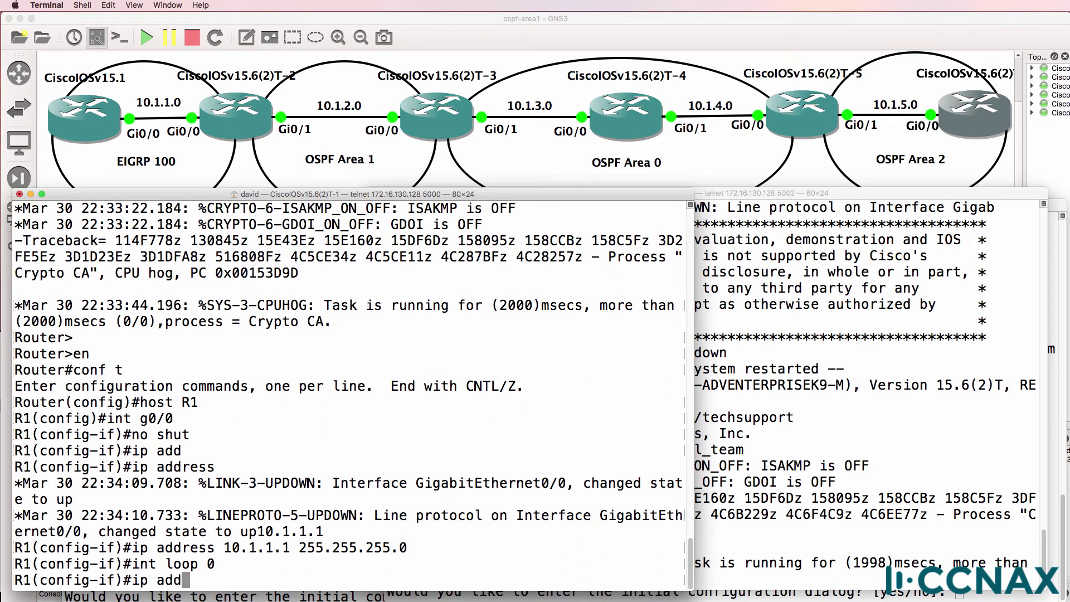
key("Tab")
type("1.1.1.")
type("1")
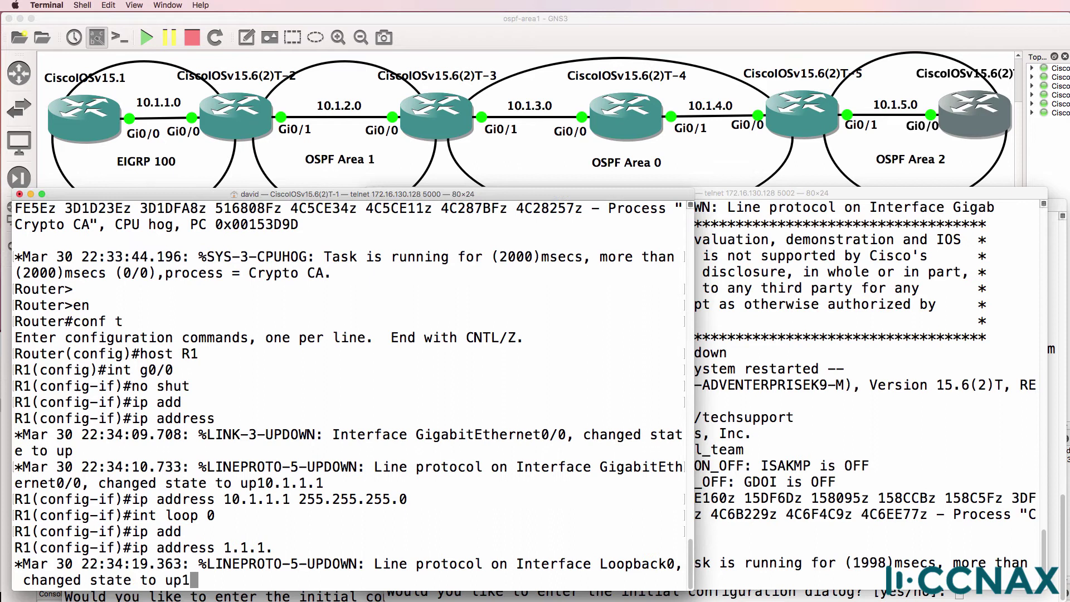
type(" 255.255.255.255.")
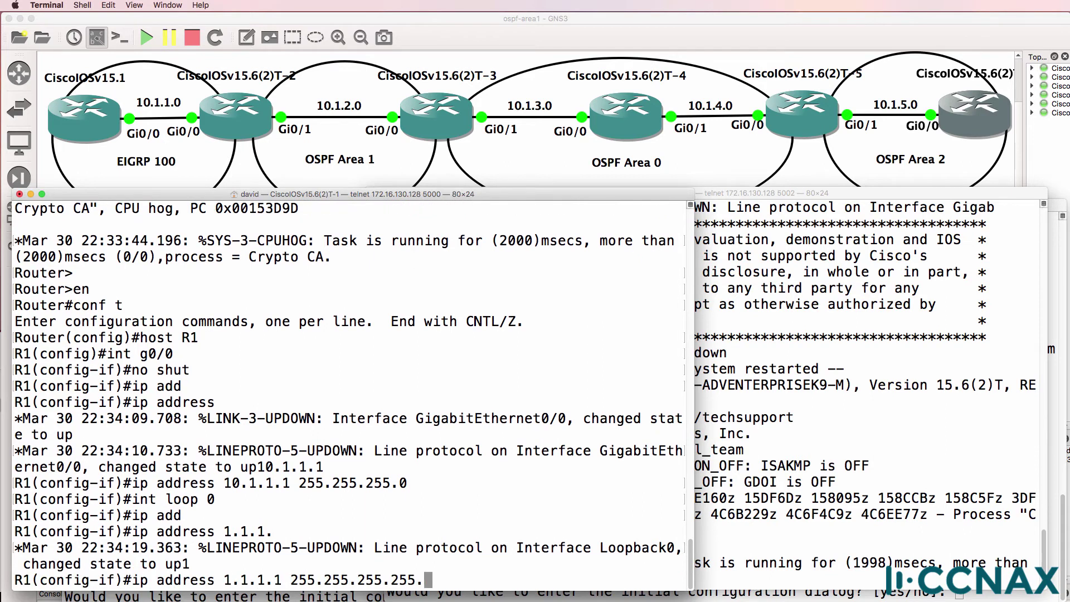
key("BackSpace")
key("Return")
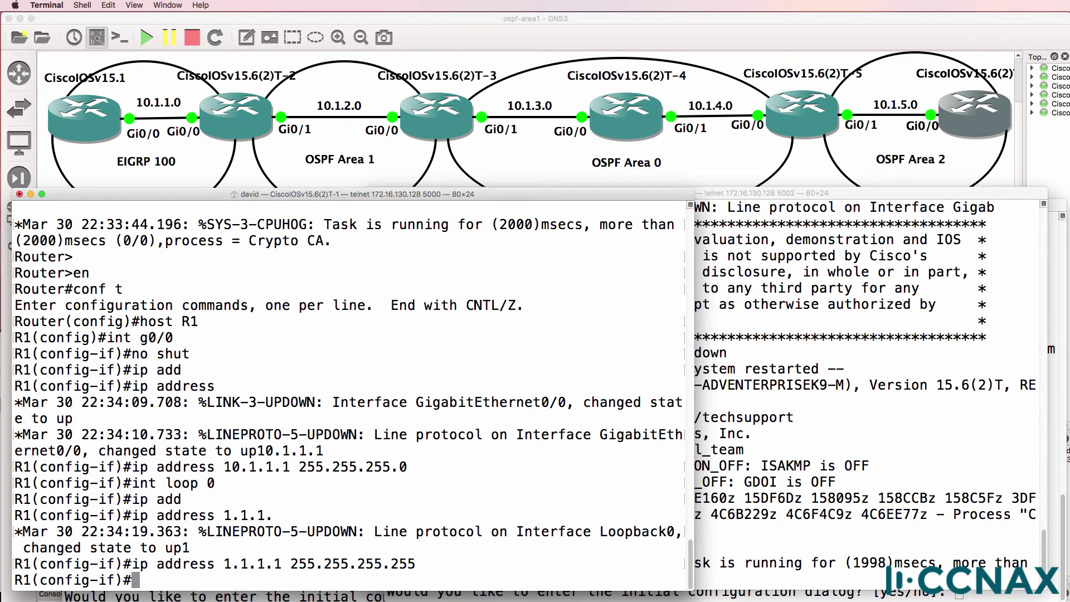
Verify R1's interfaces with do sh ip int brief and query router eigrp options
type("do sh ip int ")
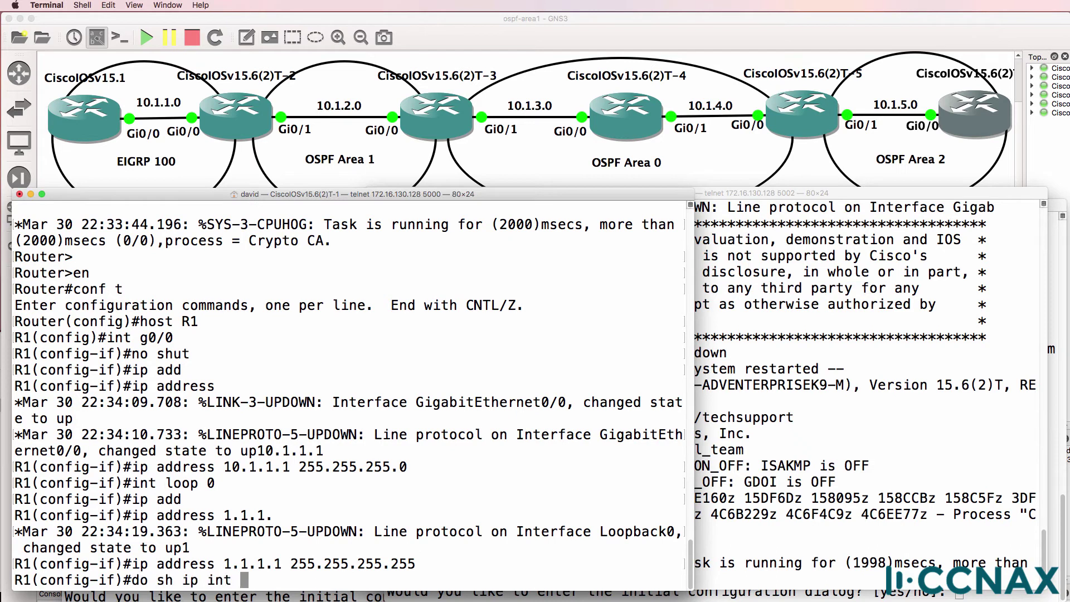
type("brief")
key("Return")
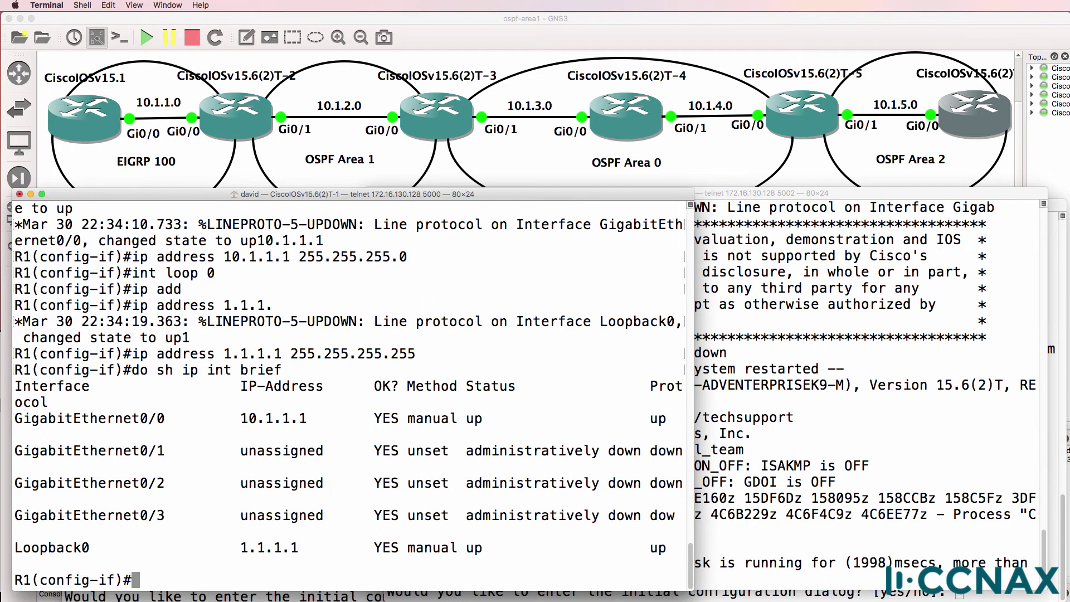
type("router eig")
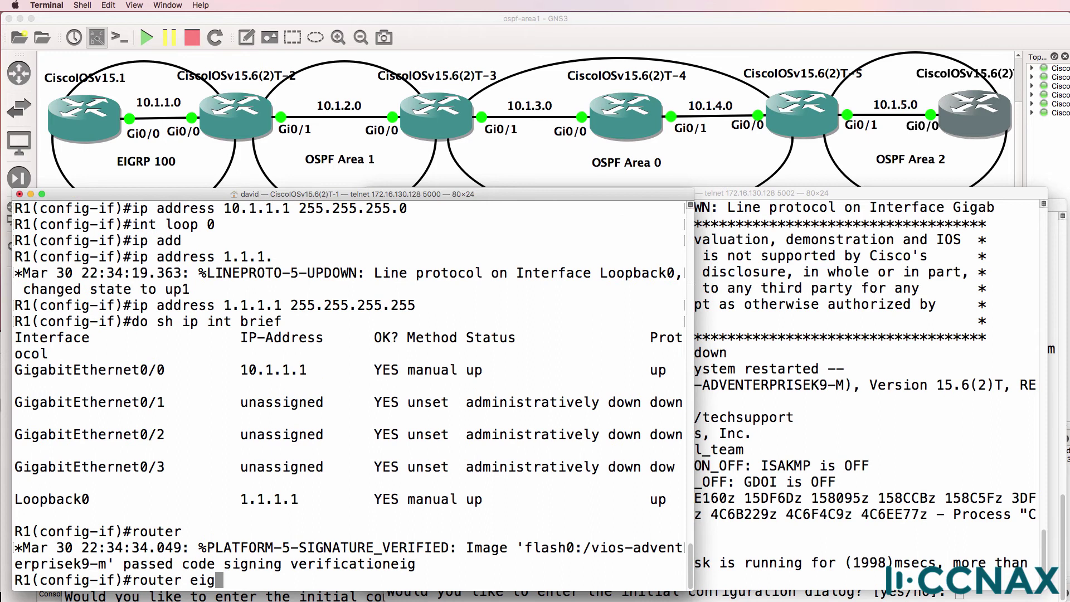
type("rp ?")
Leave interface mode and start EIGRP process 100 on R1
key("BackSpace")
key("BackSpace")
key("BackSpace")
key("BackSpace")
key("BackSpace")
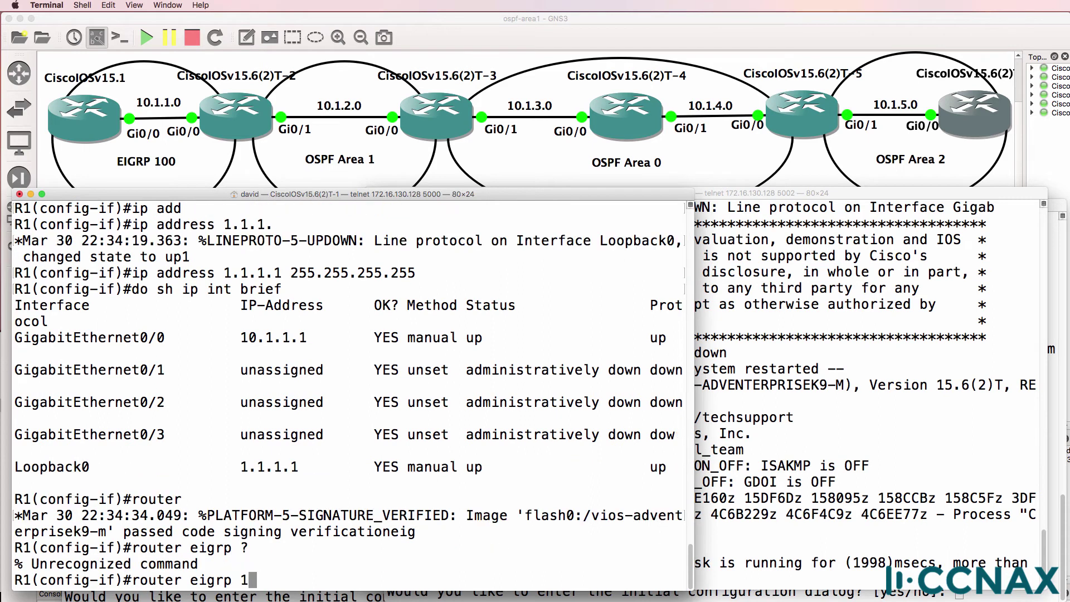
key("BackSpace")
key("BackSpace")
key("BackSpace")
key("BackSpace")
key("BackSpace")
key("BackSpace")
key("BackSpace")
key("BackSpace")
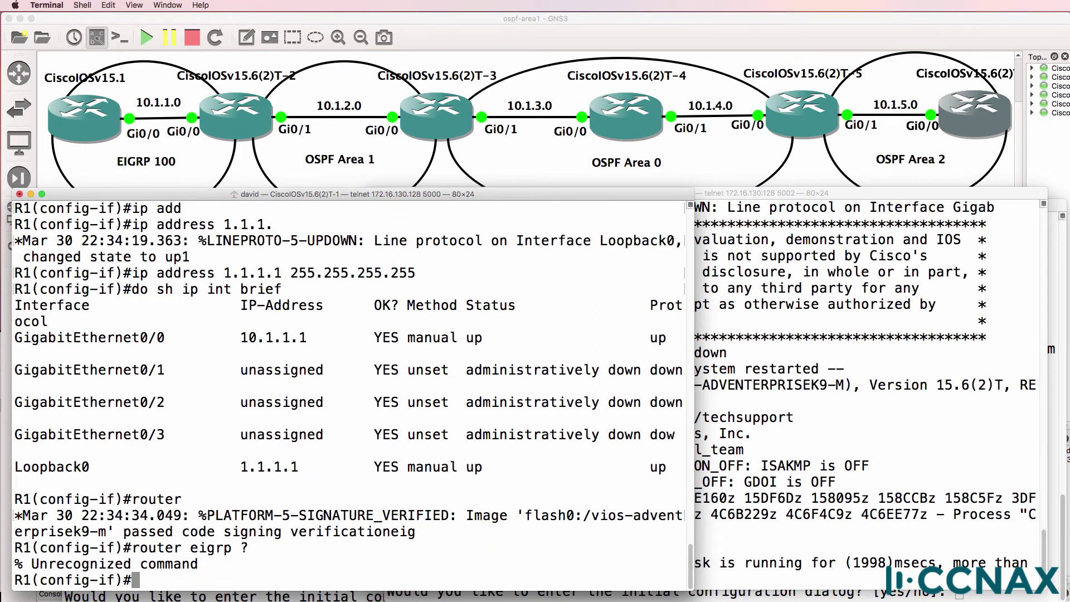
type("exit")
key("Return")
type("router ")
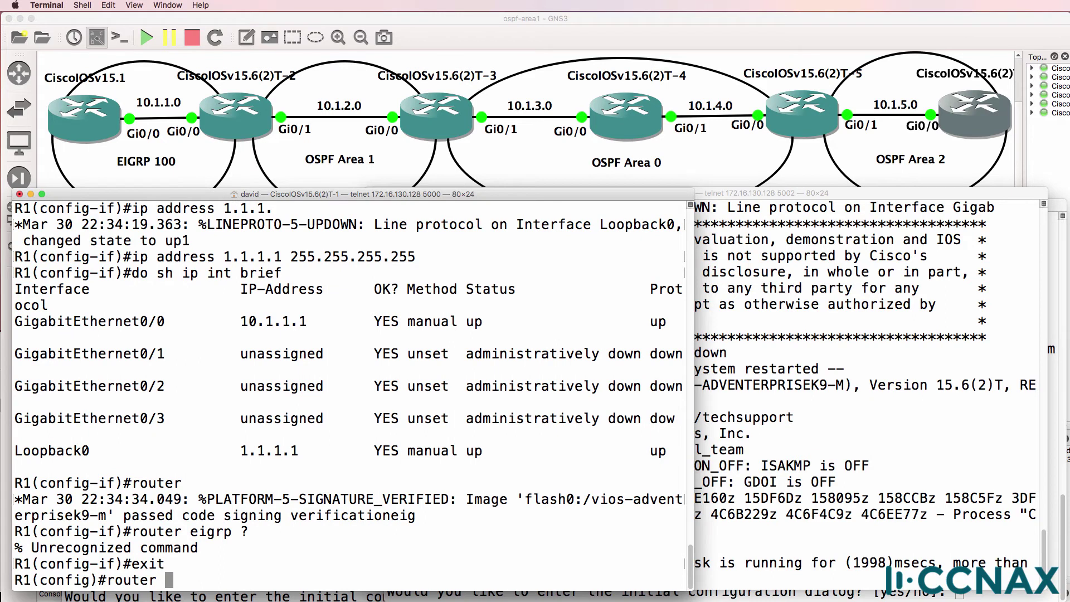
type("ei")
key("Tab")
type("?100")
key("Return")
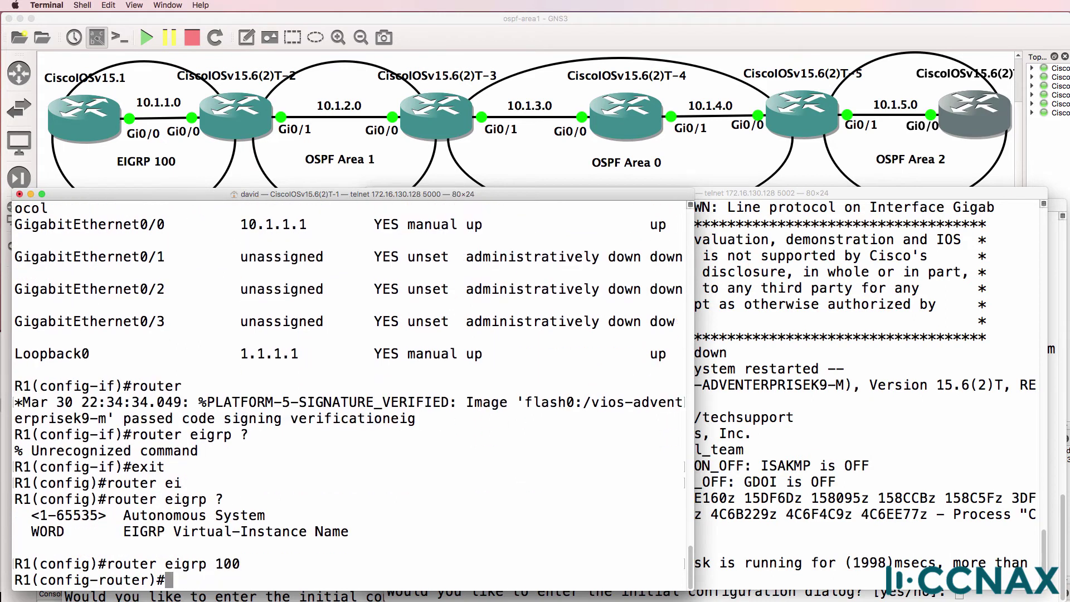
Advertise all interfaces with network 0.0.0.0 and disable auto-summary
type("net")
key("Tab")
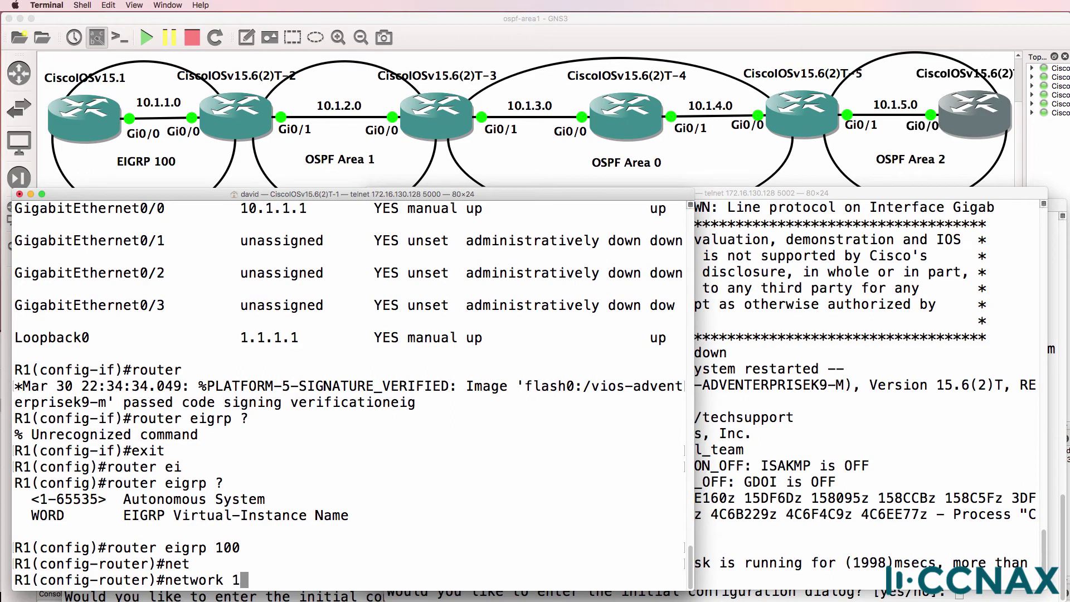
type("0.0.0.0")
key("Return")
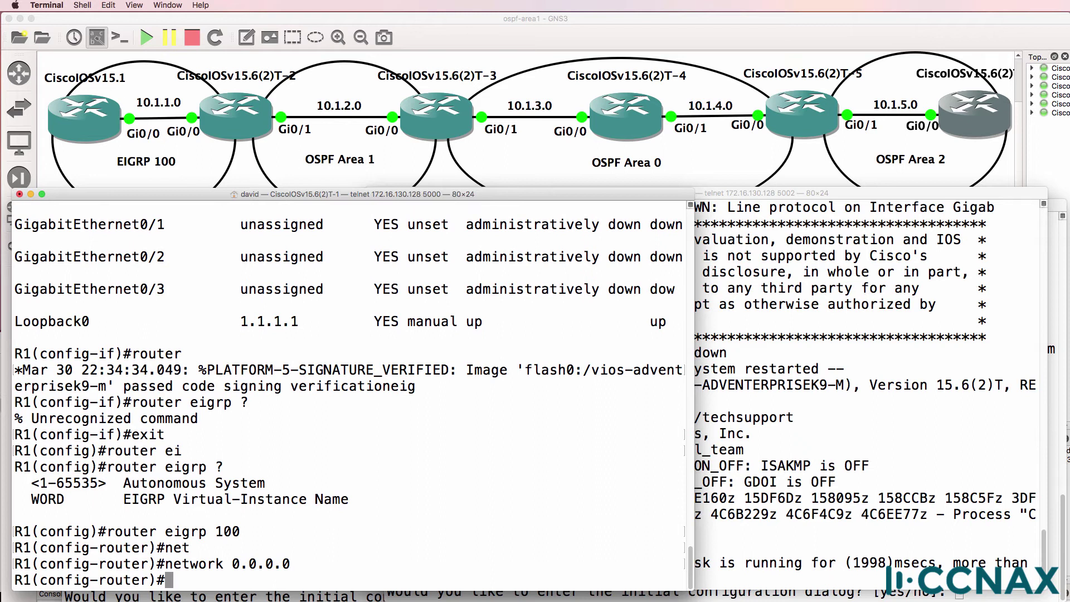
type("no auto")
key("Tab")
key("Return")
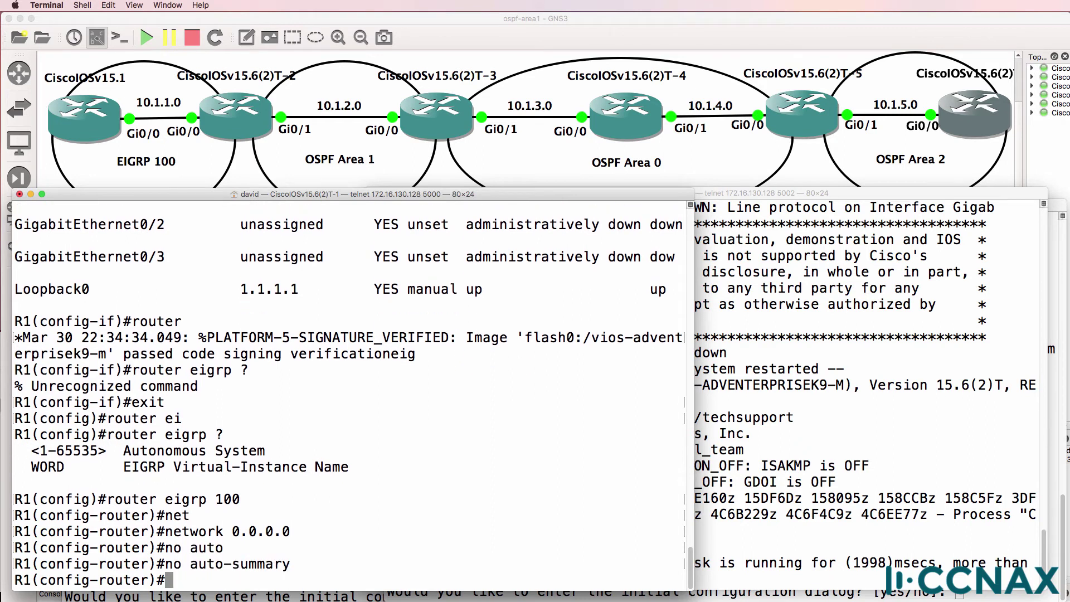
Check EIGRP interfaces with do sh ip eigrp int, end, and move to T-2's console
type("do sh ip ospf")
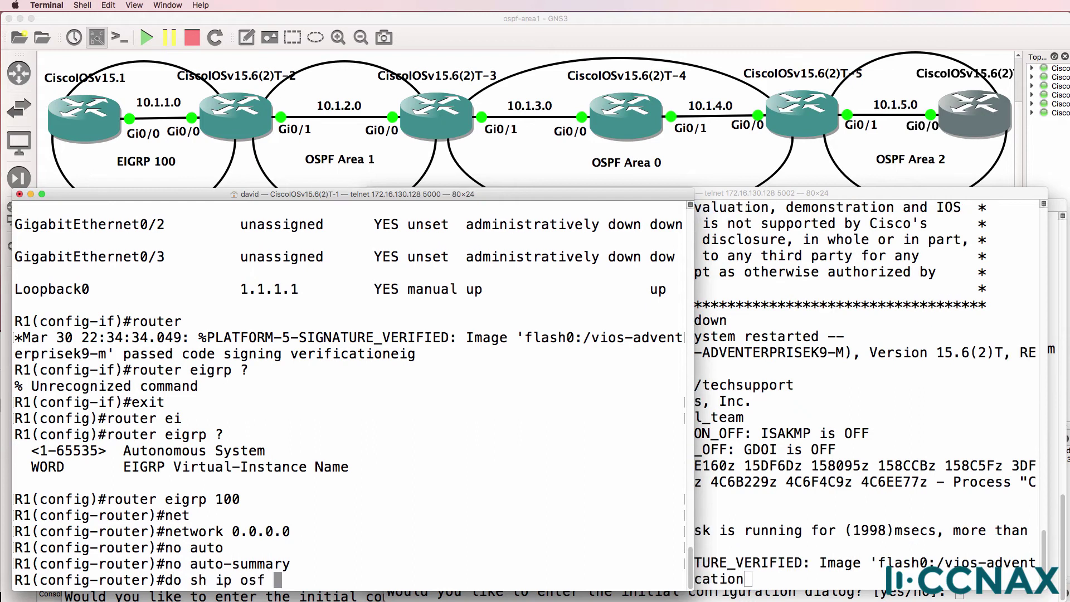
key("BackSpace")
key("BackSpace")
key("BackSpace")
key("BackSpace")
type("eigrp int")
key("Return")
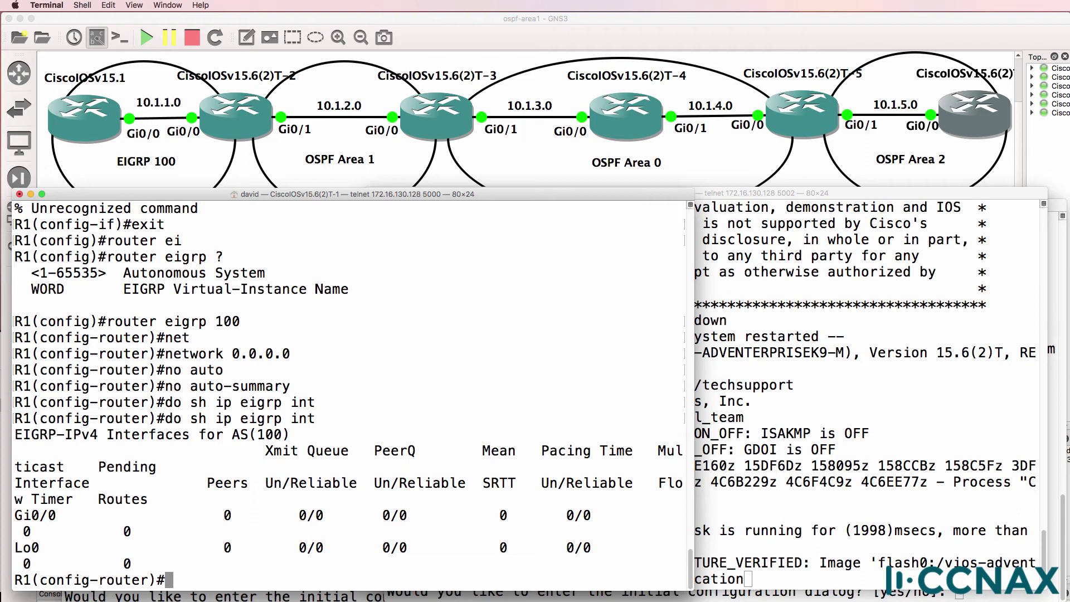
type("end")
key("Return")
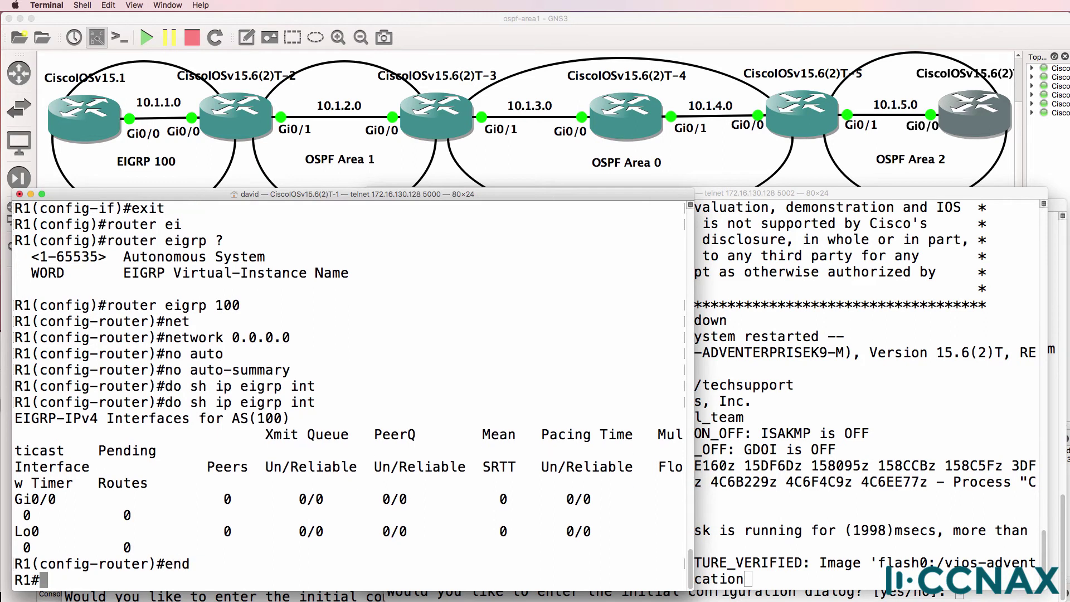
key("super+grave")
Enter global configuration on the second router and name it R2
key("Return")
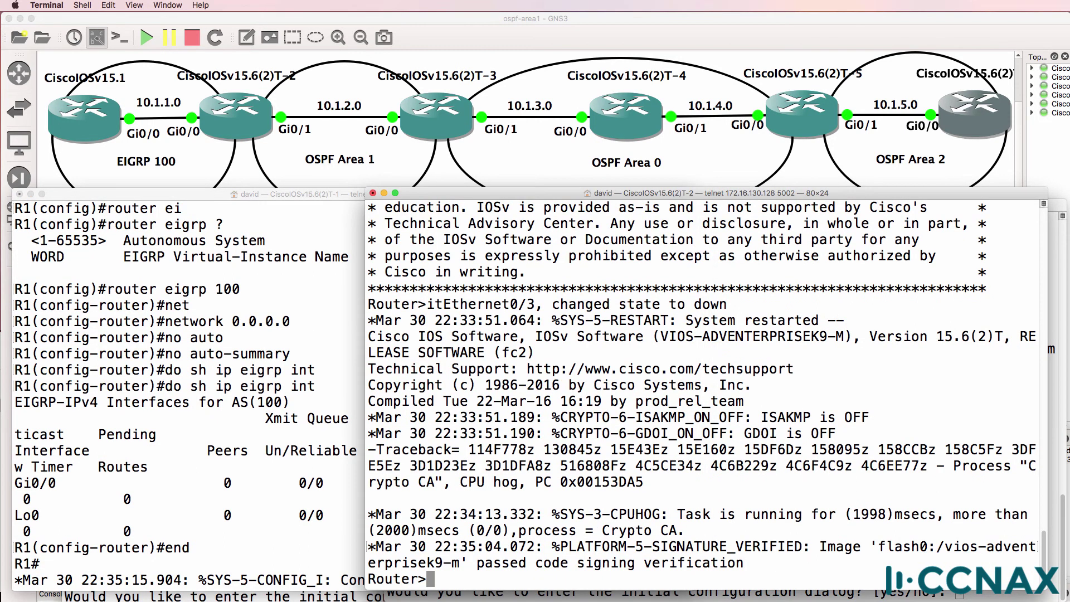
type("en")
key("Return")
type("conf t")
key("Return")
type("host ")
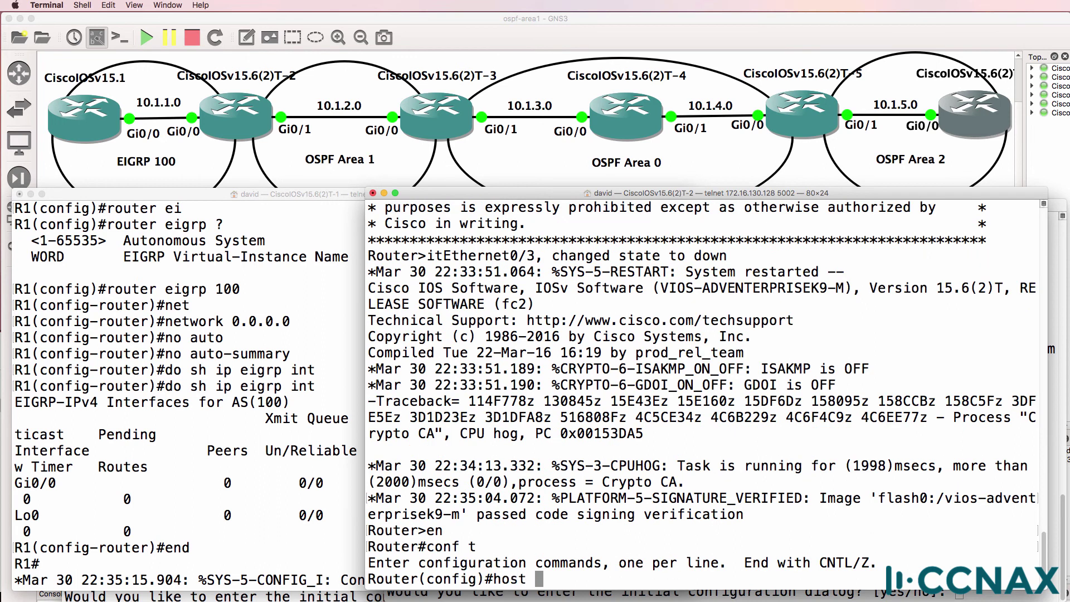
type("R2")
key("Return")
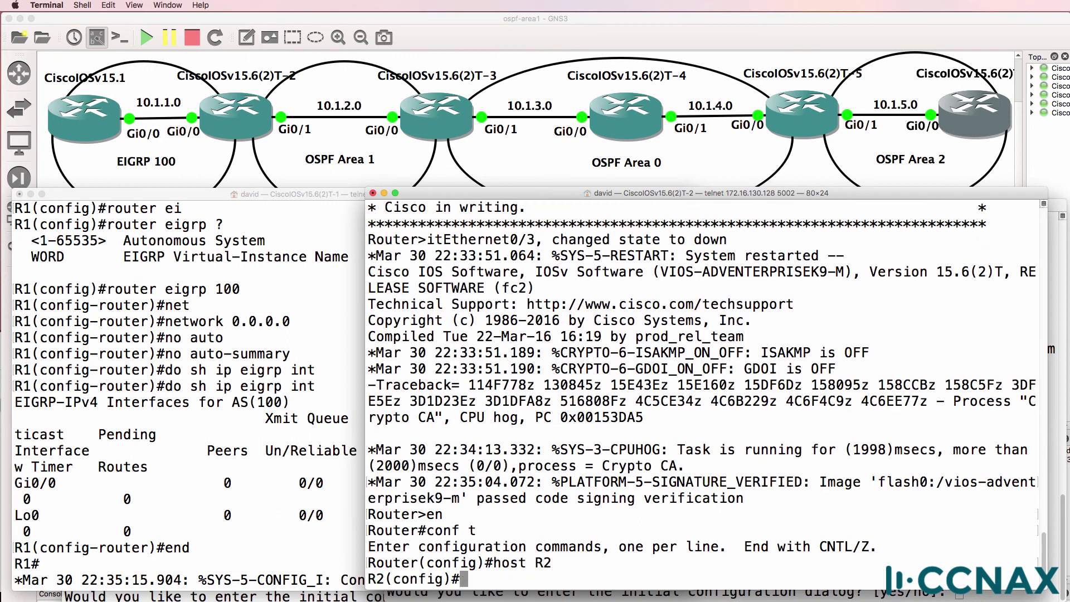
Enable Gi0/0 on R2 with address 10.1.1.2 255.255.255.0
type("int g0/0")
key("Return")
type("no shut")
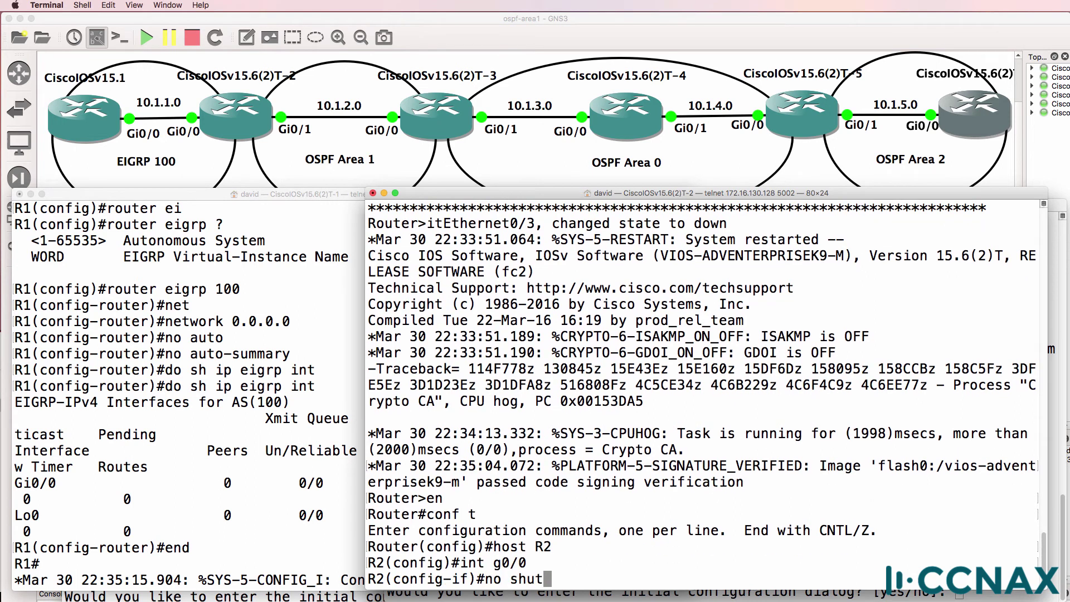
key("Return")
type("ip add")
key("Tab")
type("10.1.1.1")
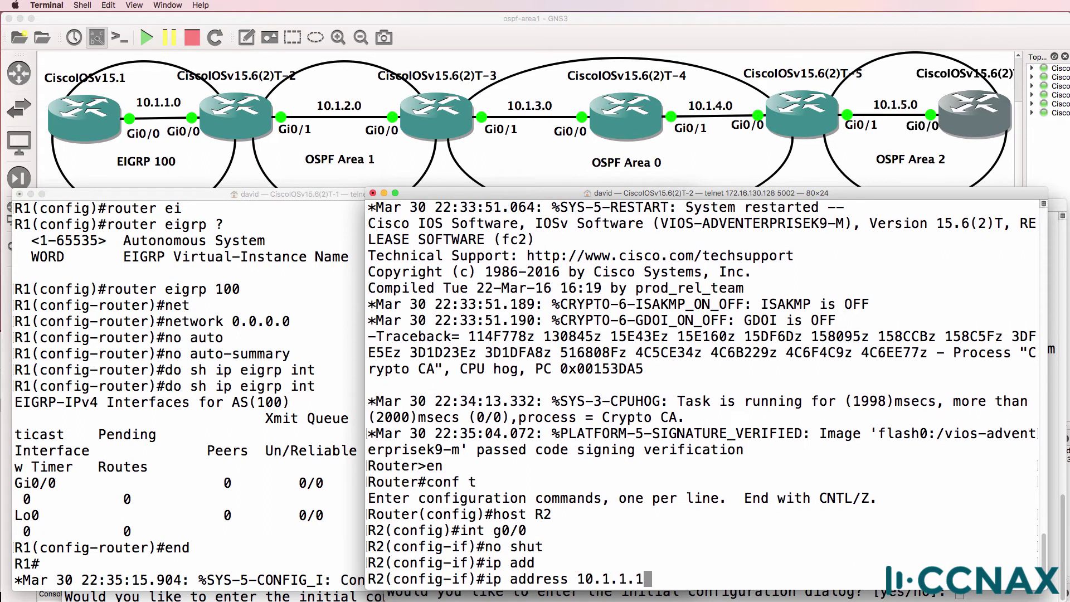
key("BackSpace")
type("2 255.255.255.")
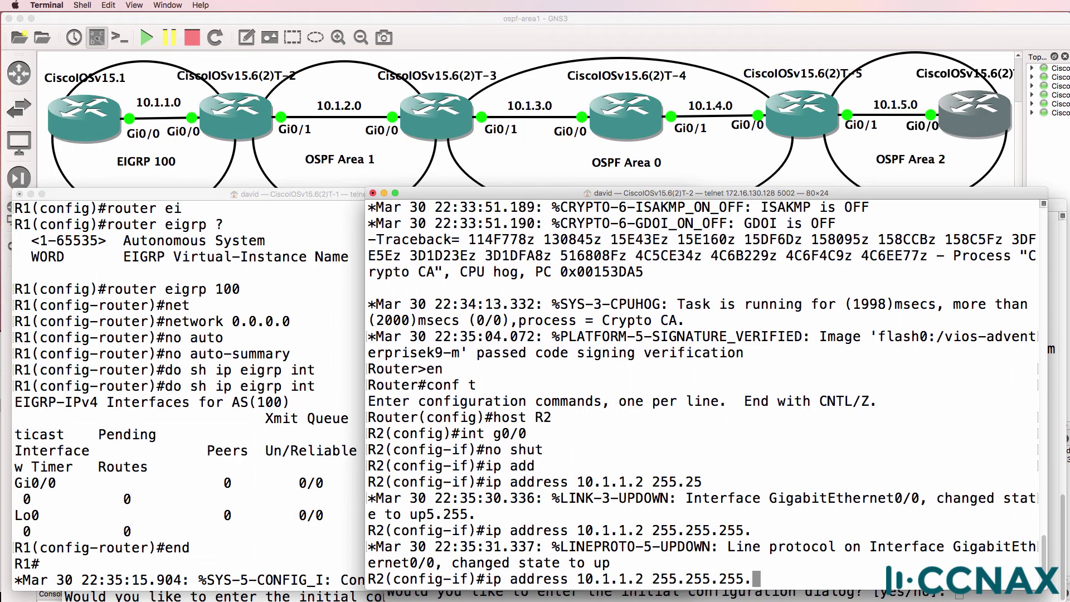
type("0")
key("Return")
Enable Gi0/1 on R2 with address 10.1.2.1 255.255.255.0
type("int loo")
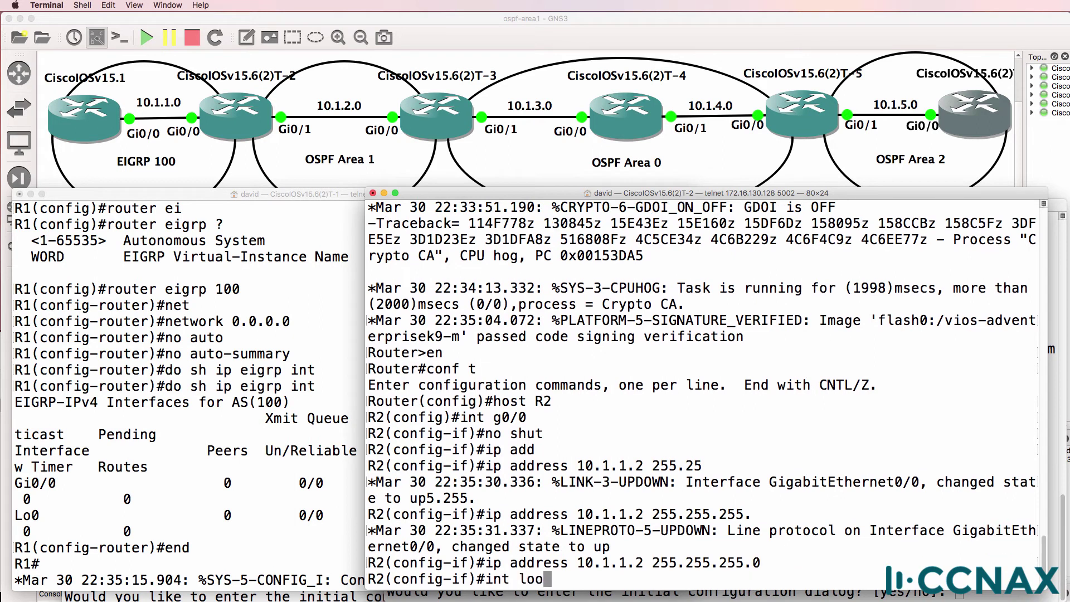
key("BackSpace")
key("BackSpace")
key("BackSpace")
key("BackSpace")
key("BackSpace")
type("int g0/1")
key("Return")
type("no shut")
key("Return")
type("ip add")
key("Tab")
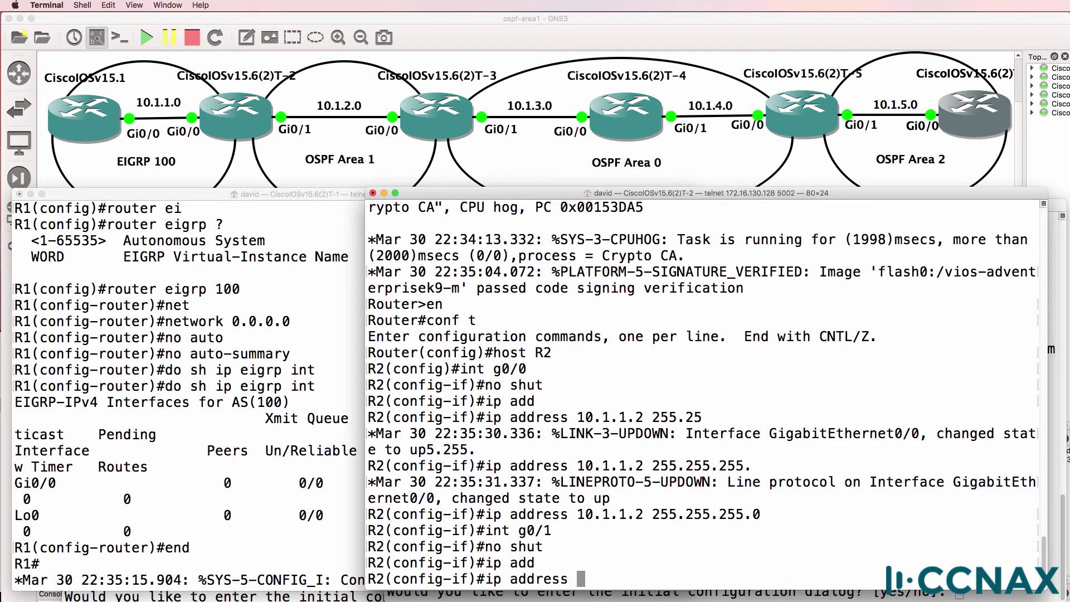
type("10.1.2.1 255.255.255.")
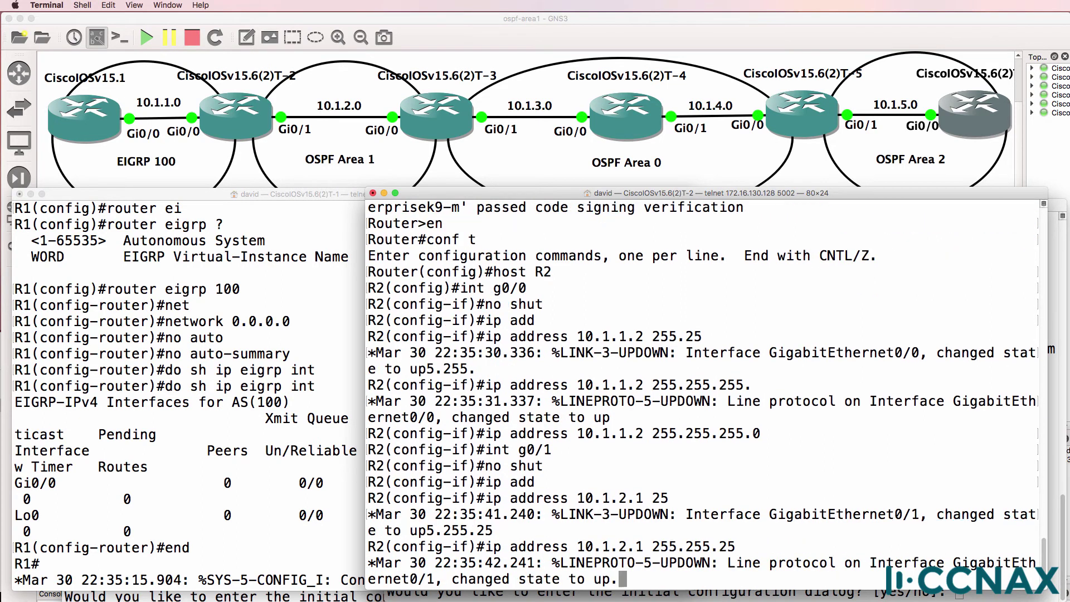
type("0")
key("Return")
Give R2's Loopback0 the address 2.2.2.2 255.255.255.255
type("int loop 0")
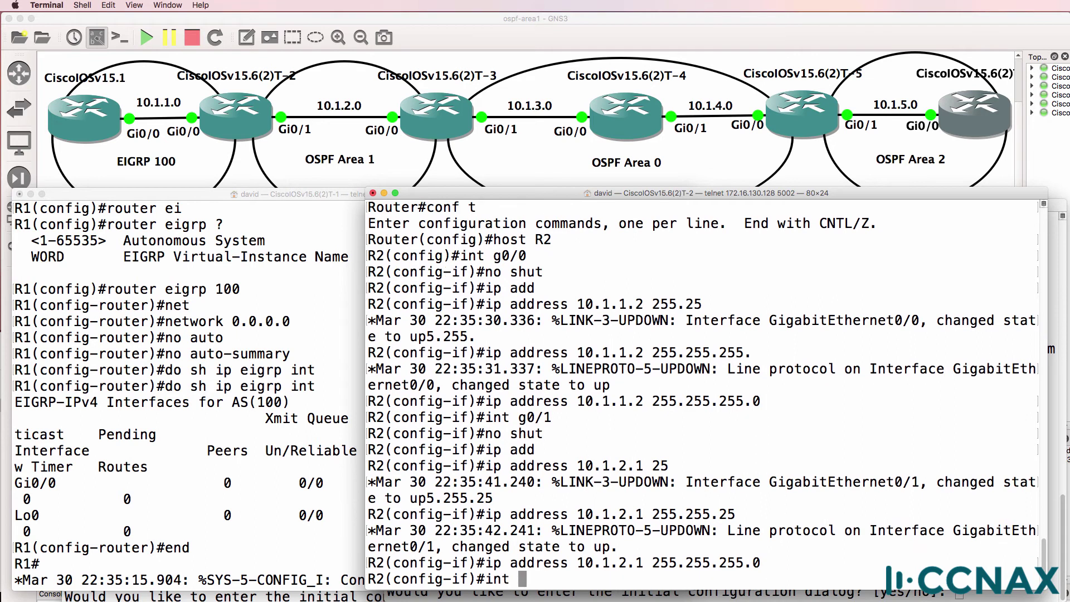
key("Return")
type("ip add")
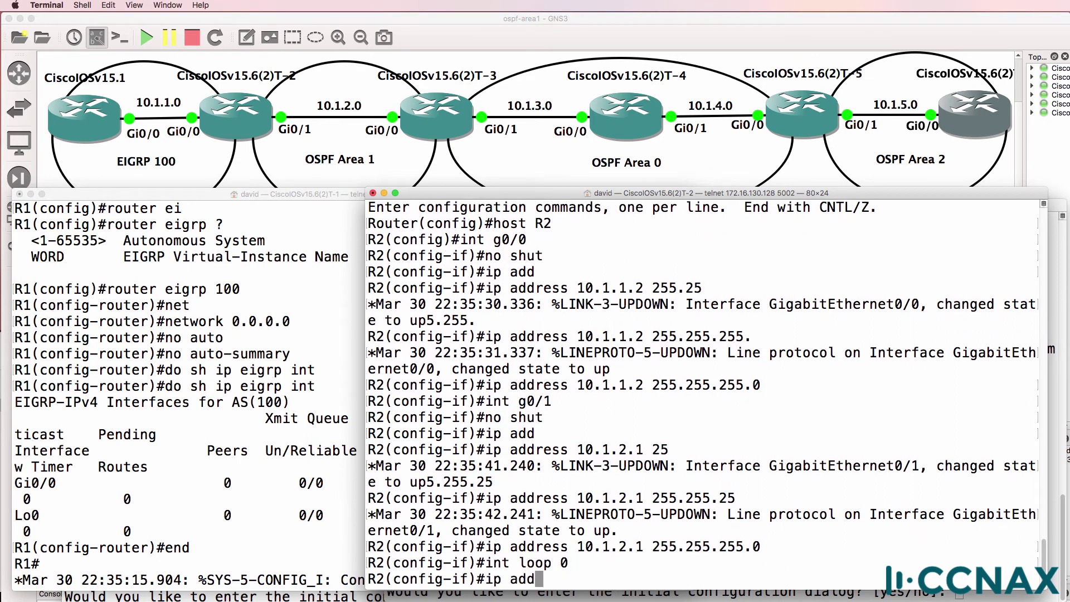
key("Tab")
type("2.2.2.2 255.255.255")
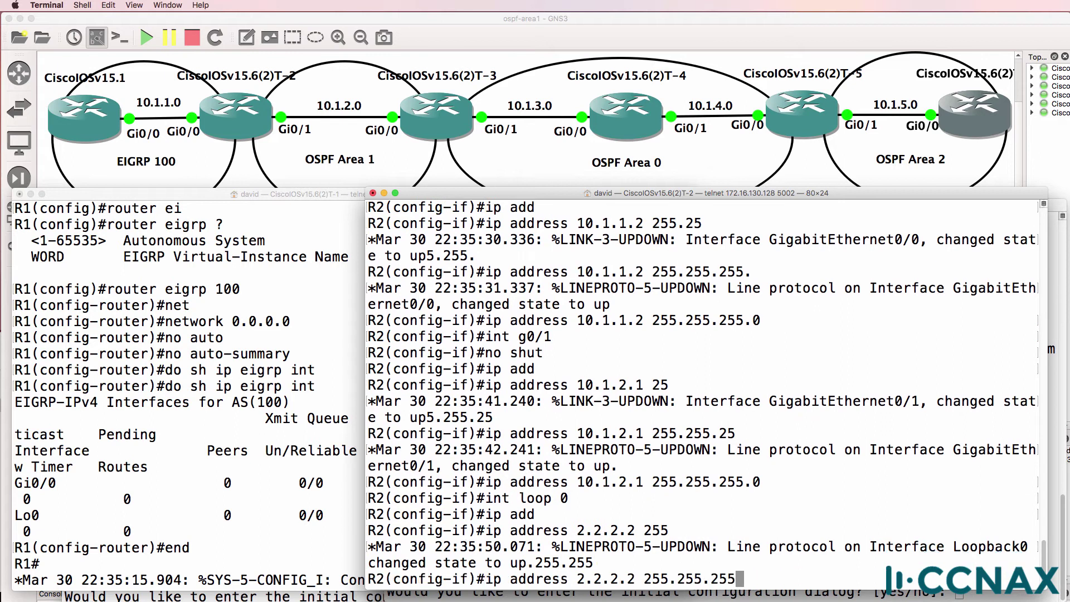
type(".255")
key("Return")
type("r")
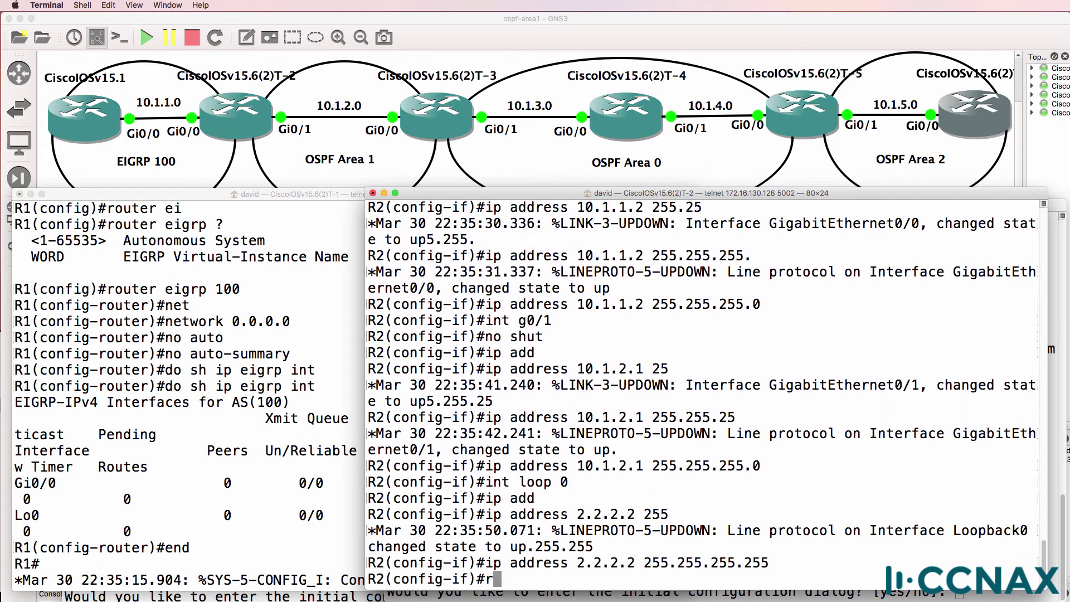
type("outer eigrp 100")
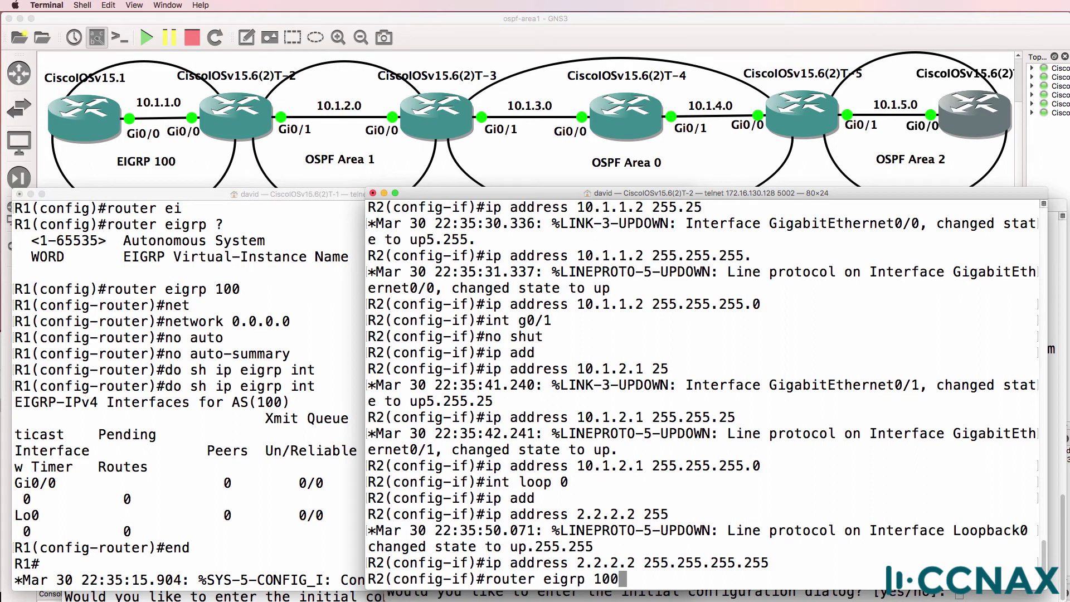
Start EIGRP 100 on R2 with network 10.1.1.2 0.0.0.0
key("Return")
type("net")
key("Tab")
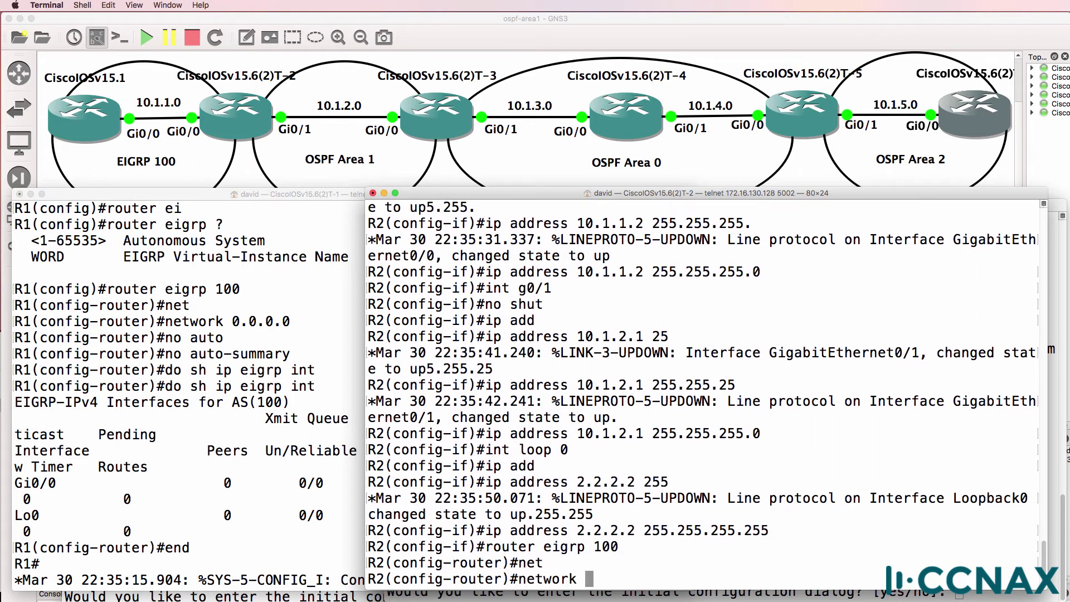
type("10.1.1.2 0.0.0.0")
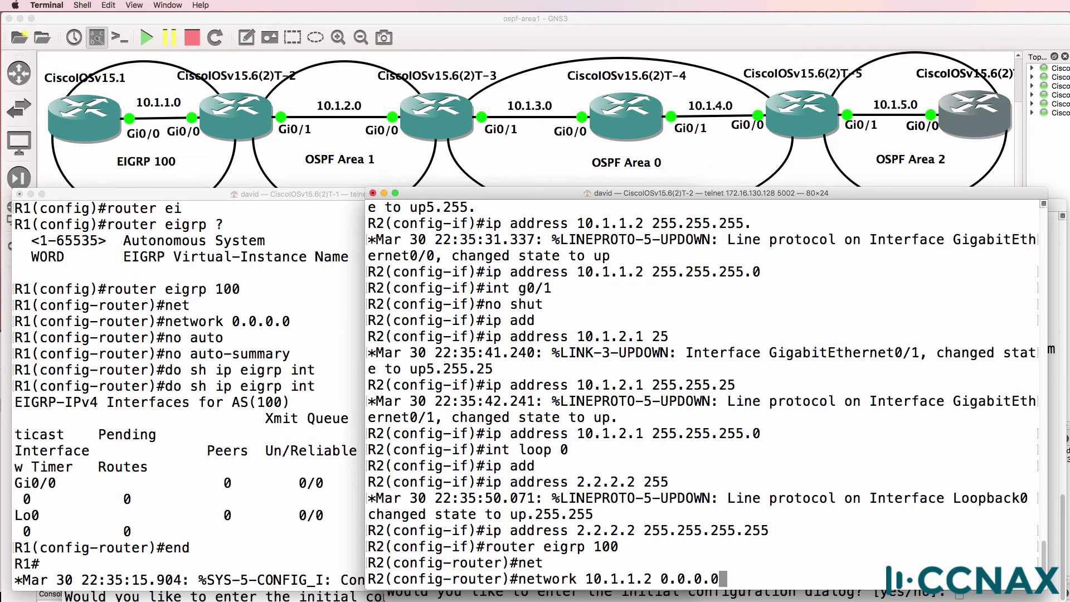
key("Return")
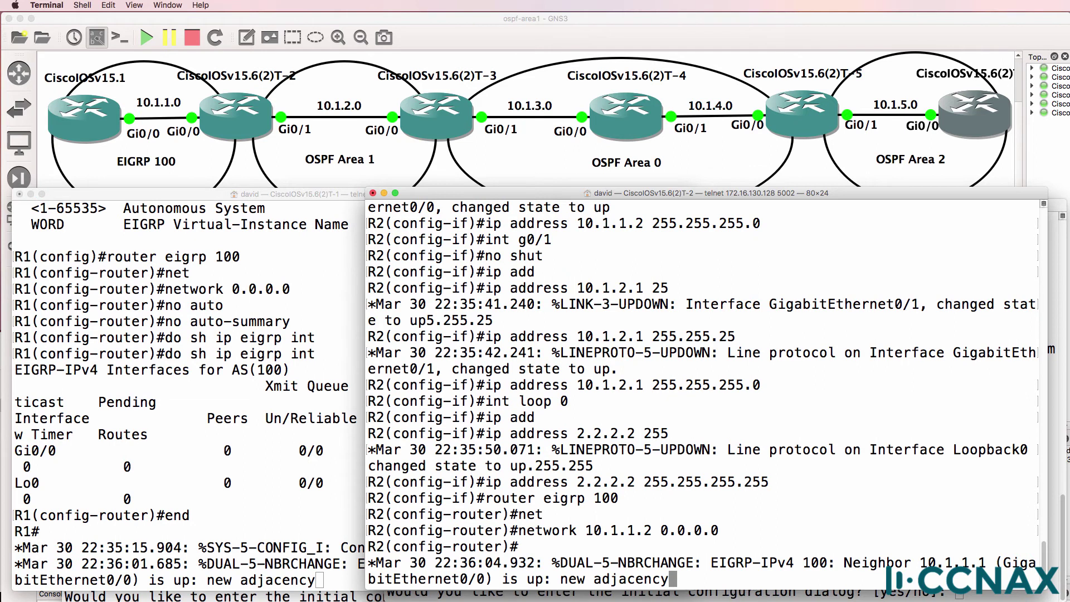
Check R2's EIGRP neighbors and interface addresses, highlighting Gi0/0's 10.1.1.2
type("do ")
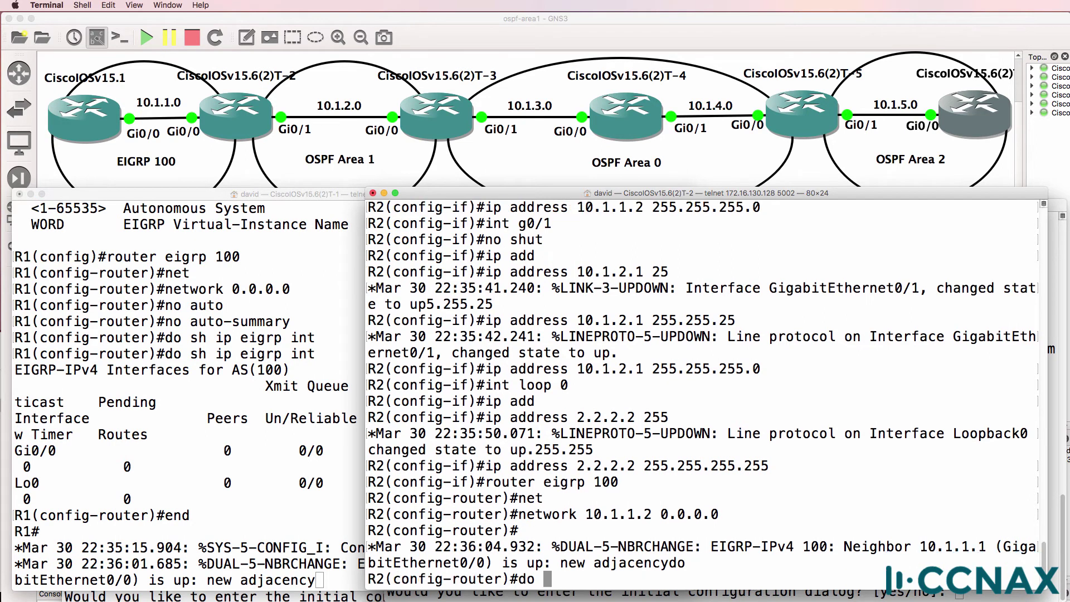
type("sh ip eigrp ne")
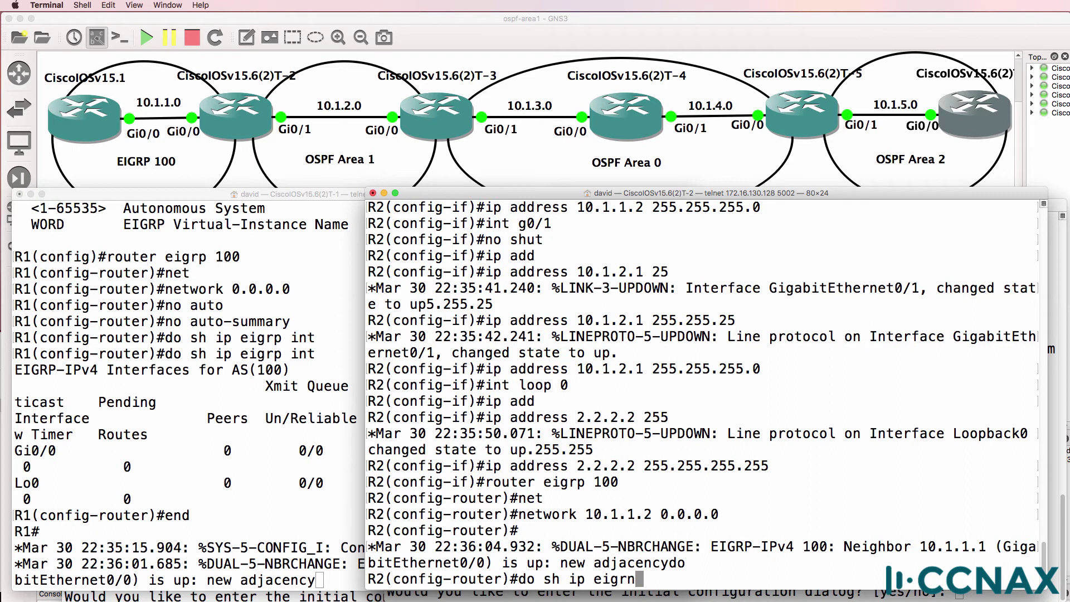
type("i")
key("Return")
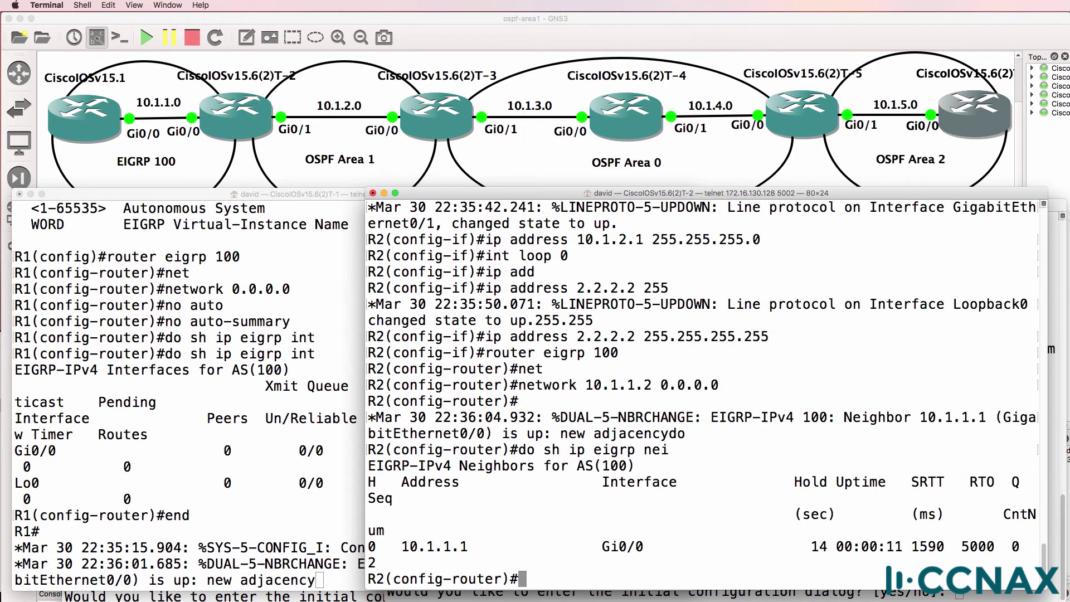
type("do sh ip int brie")
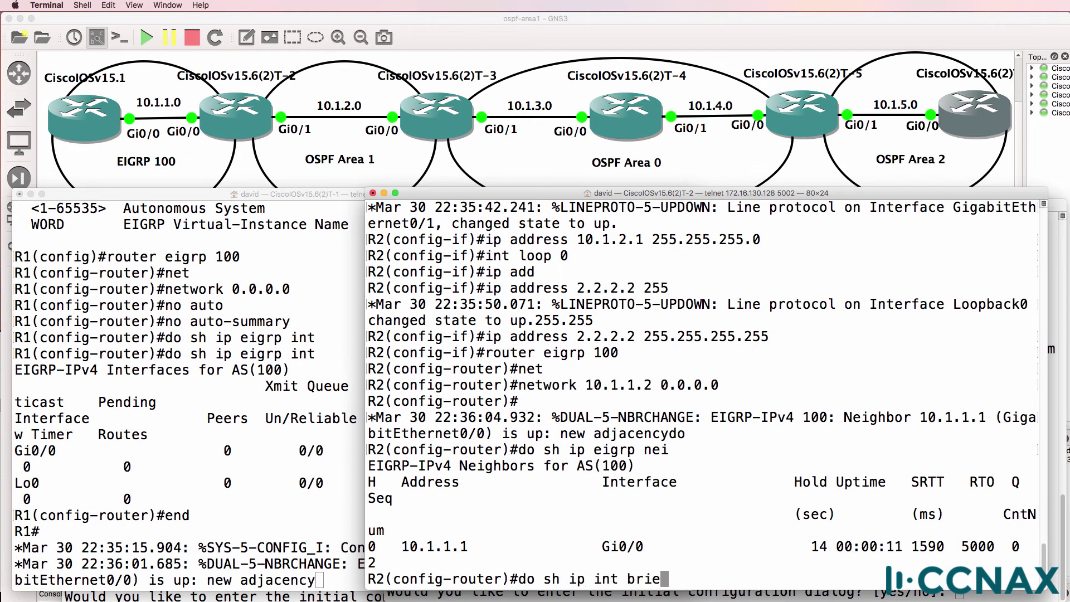
type("f")
key("Return")
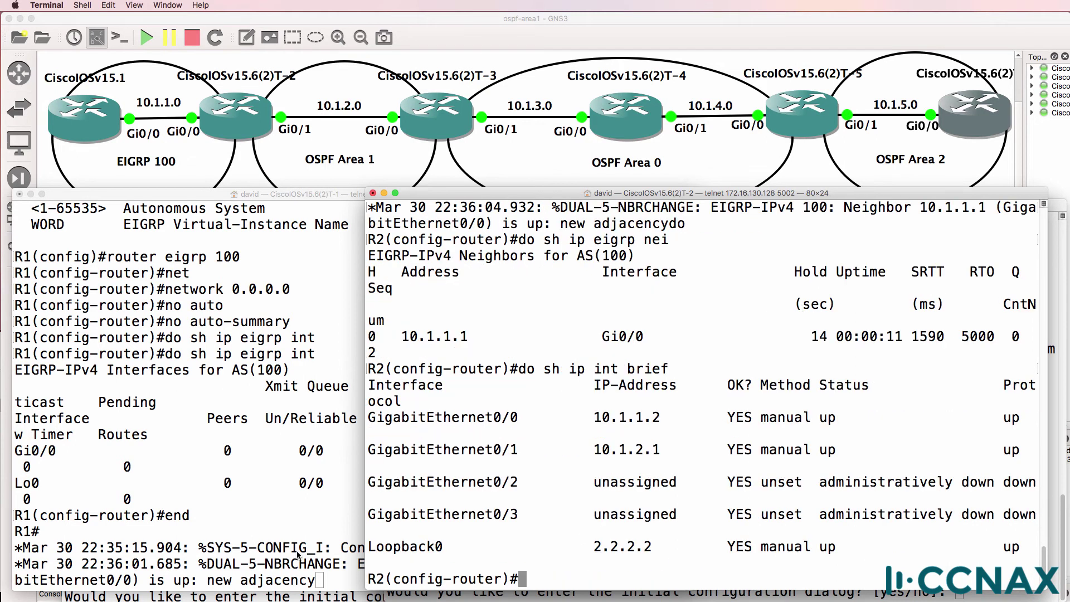
left_click_drag(593, 417, 668, 419)
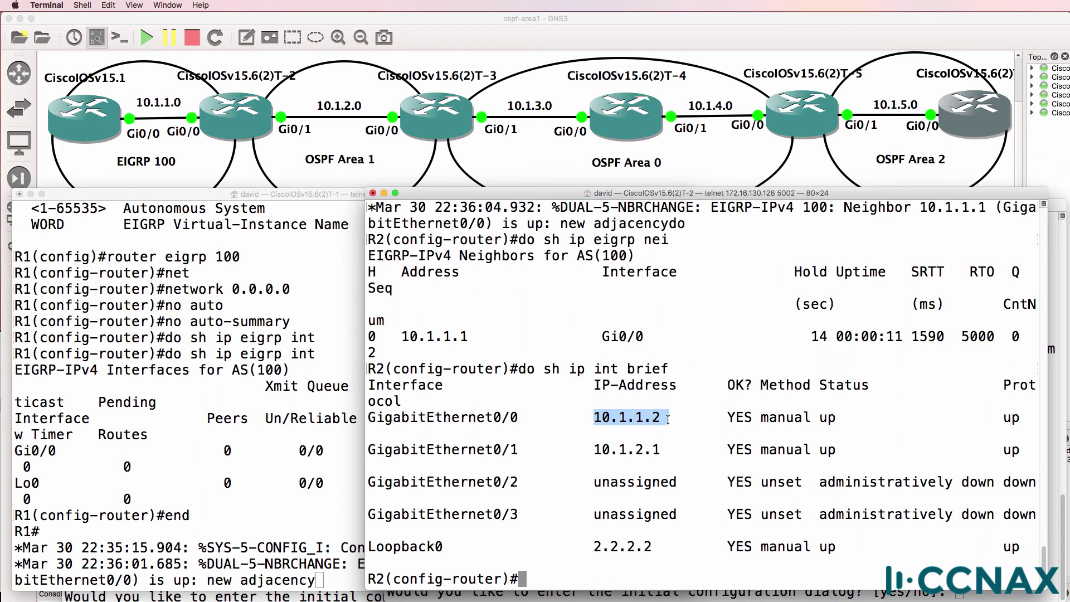
left_click(668, 420)
Show the EIGRP section of the running config with do sh run | sec eigrp
type("do")
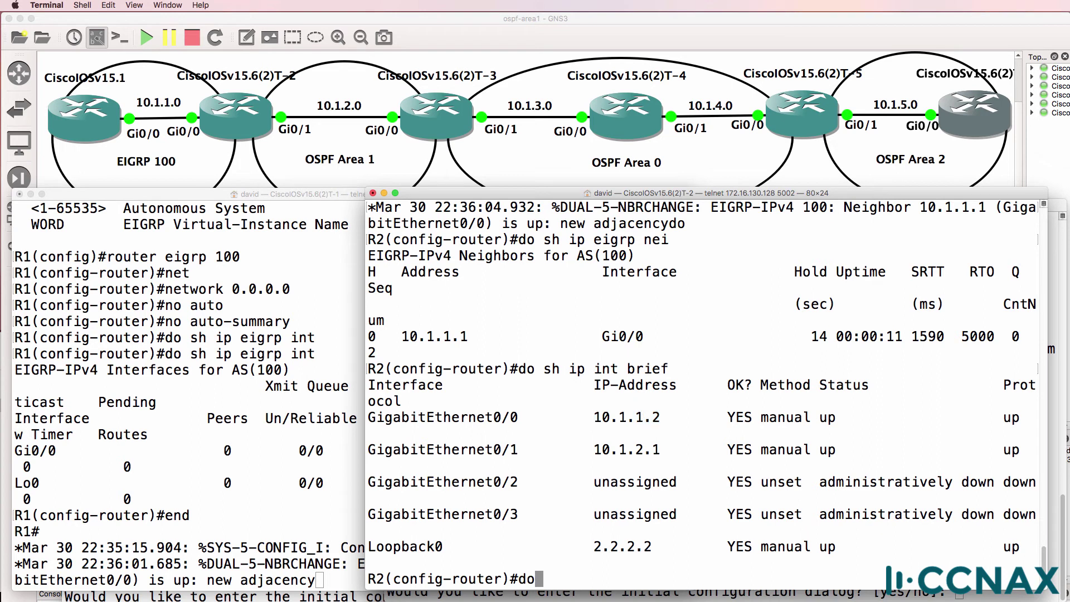
type(" sh run ~")
key("BackSpace")
key("BackSpace")
type("| sec eigrp")
key("Return")
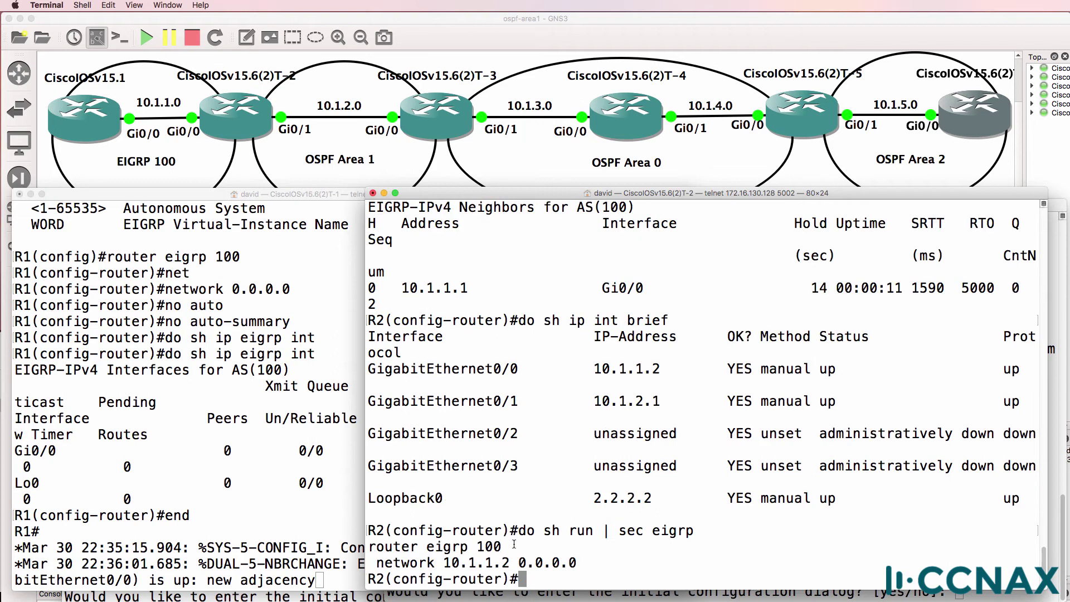
left_click_drag(375, 563, 580, 563)
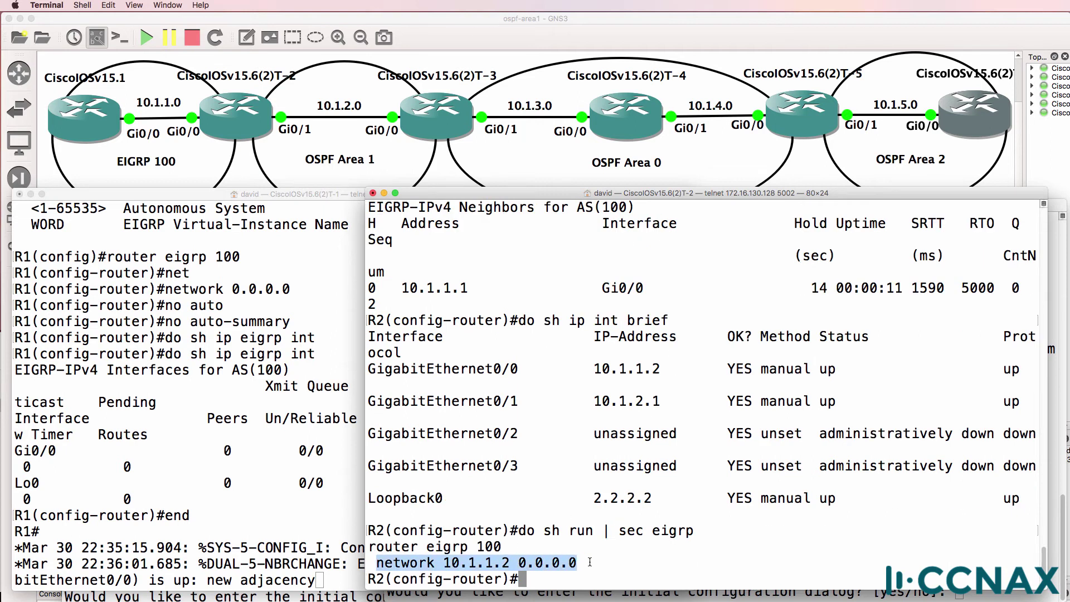
type("router o")
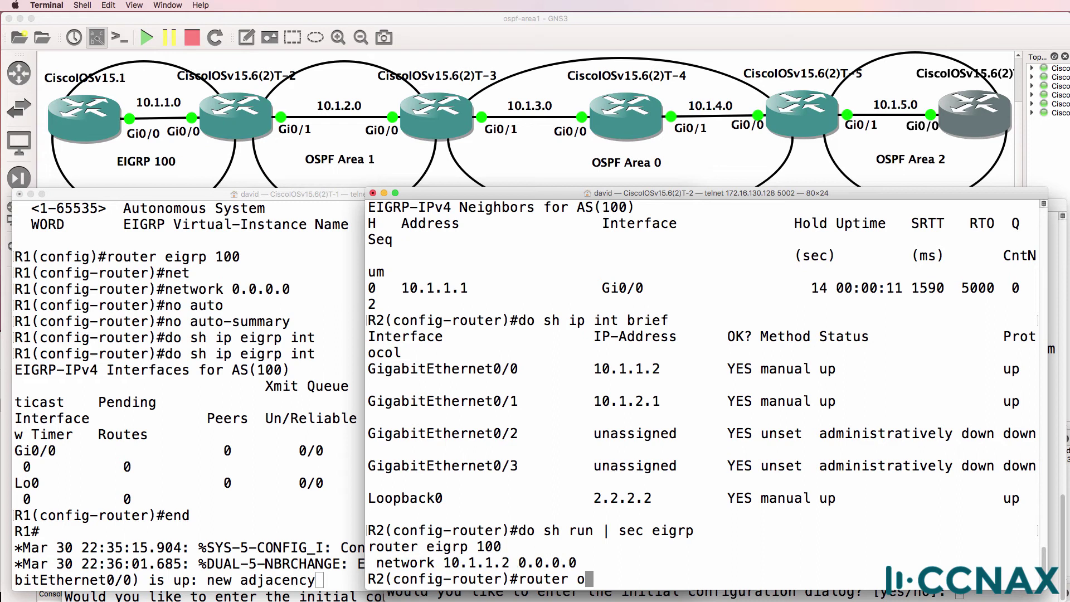
type("spf 1")
Start OSPF process 1 with network 10.1.2.1 0.0.0.0 area 1
key("Return")
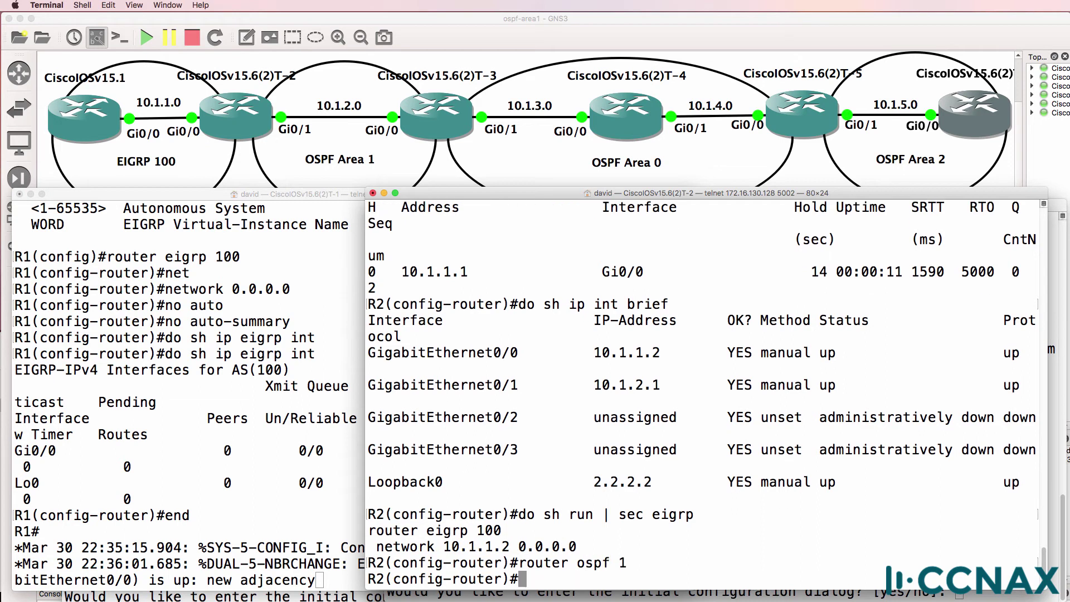
type("net")
key("Tab")
type("10.1")
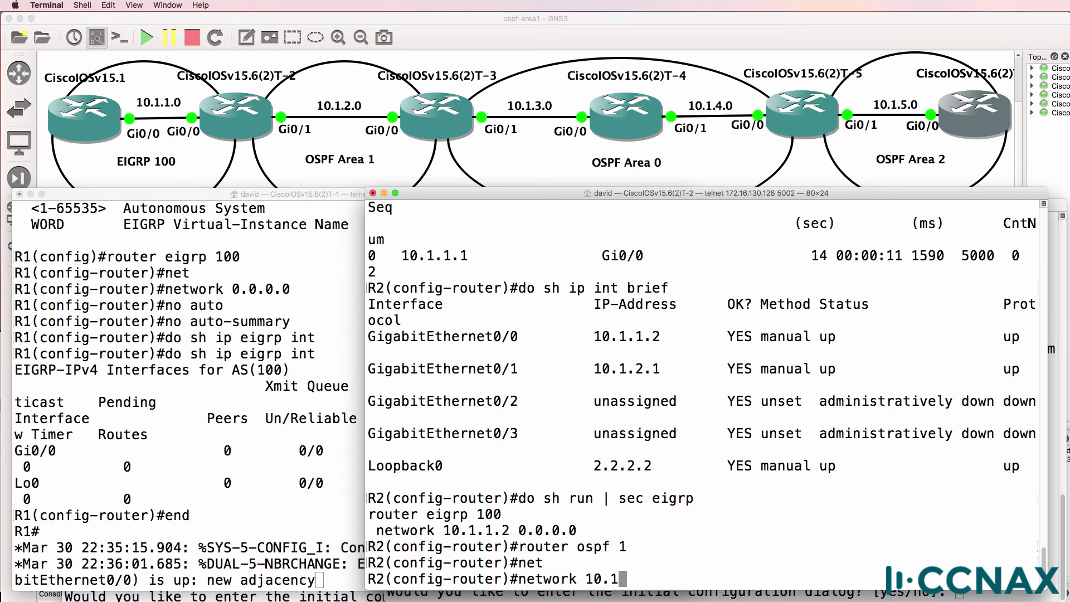
type(".2.1 0.0.0.0 area 1")
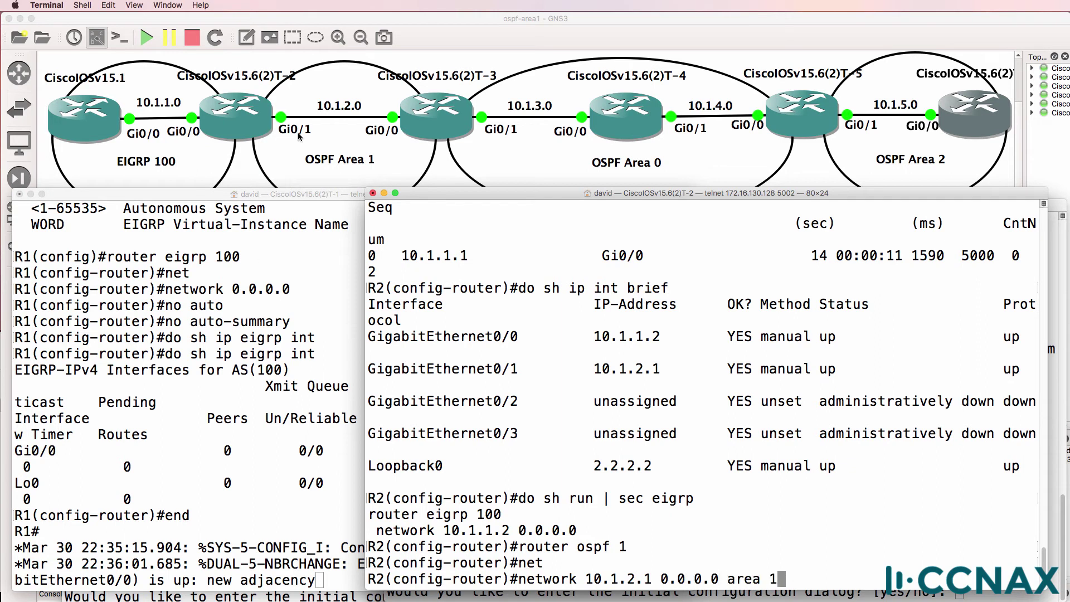
key("Return")
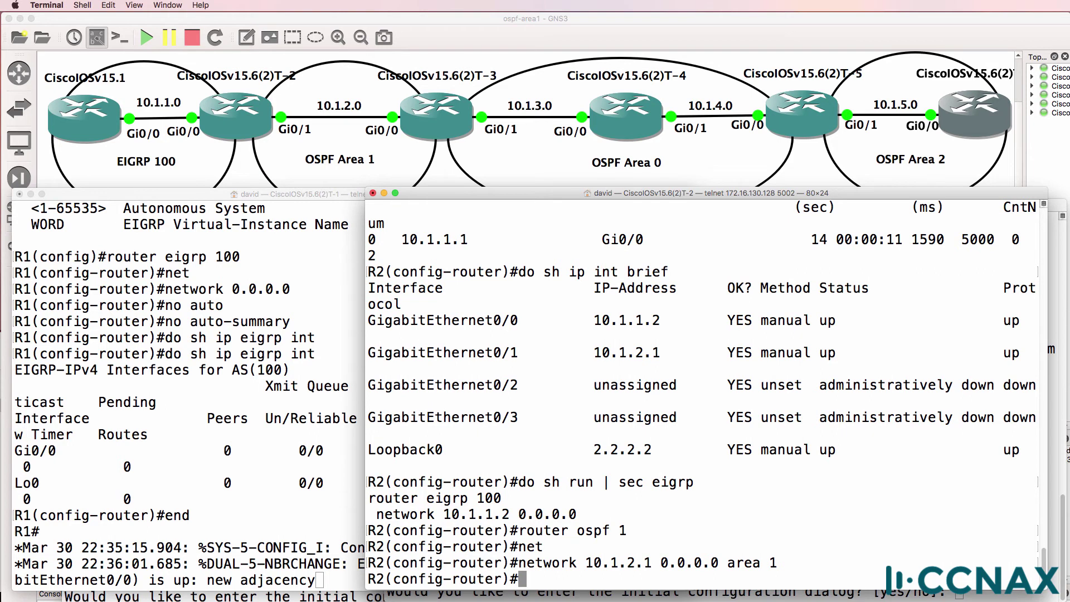
Display do sh ip ospf int brief, highlighting Gi0/1, process 1 and area 1
type("do sh i")
type("p eig")
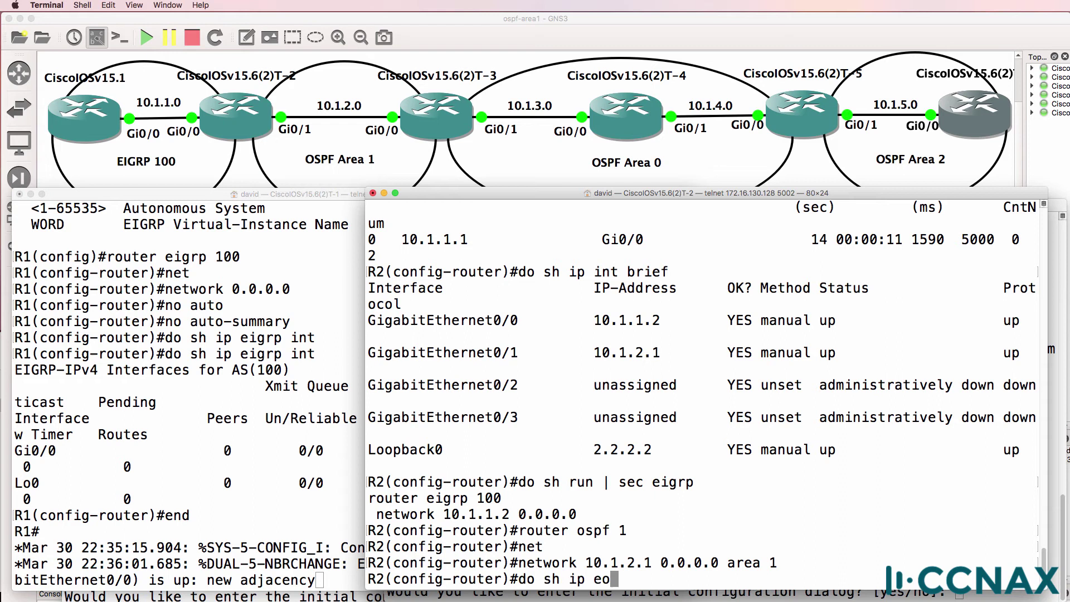
key("BackSpace")
key("BackSpace")
key("BackSpace")
type("ospf int brief")
key("Return")
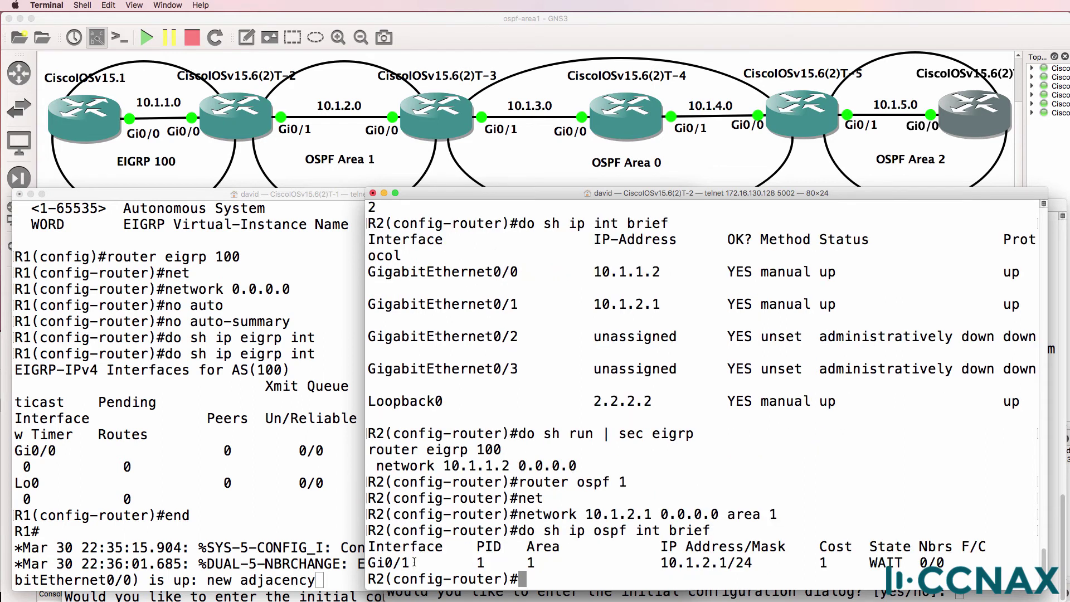
left_click_drag(414, 565, 354, 560)
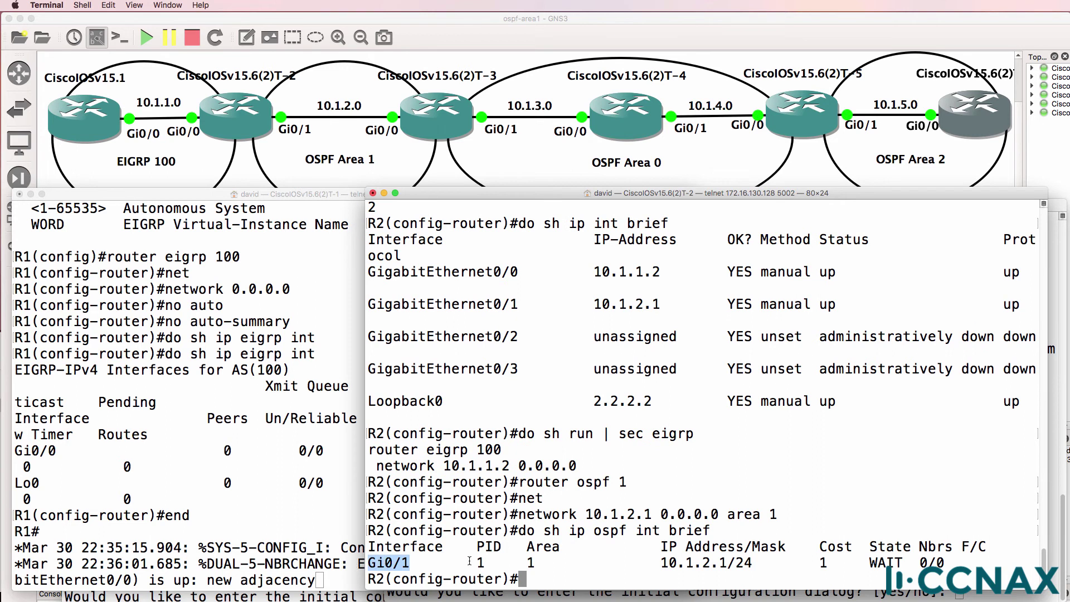
left_click_drag(527, 563, 572, 562)
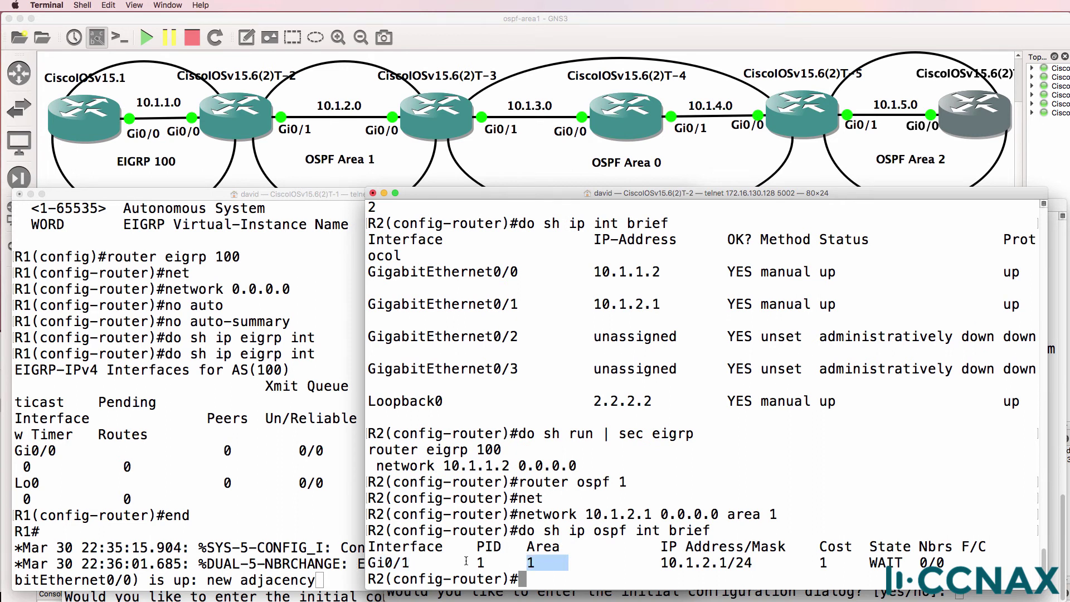
left_click_drag(466, 561, 495, 561)
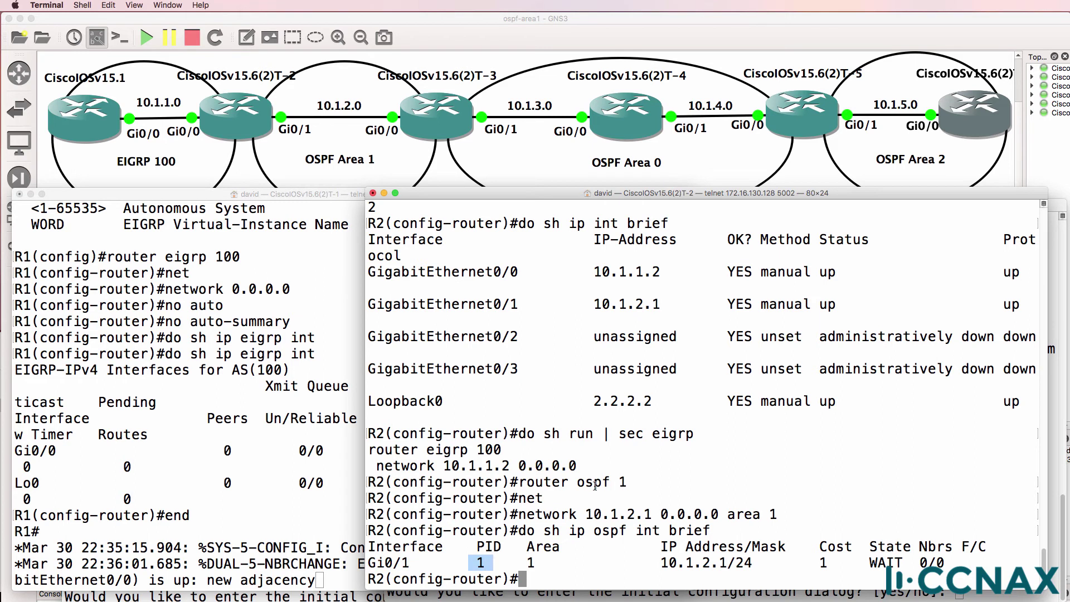
left_click_drag(619, 483, 638, 483)
left_click_drag(769, 515, 794, 515)
Rerun the OSPF interface summary to show Gi0/1 in WAIT state
key("Up")
key("Return")
left_click_drag(863, 564, 913, 569)
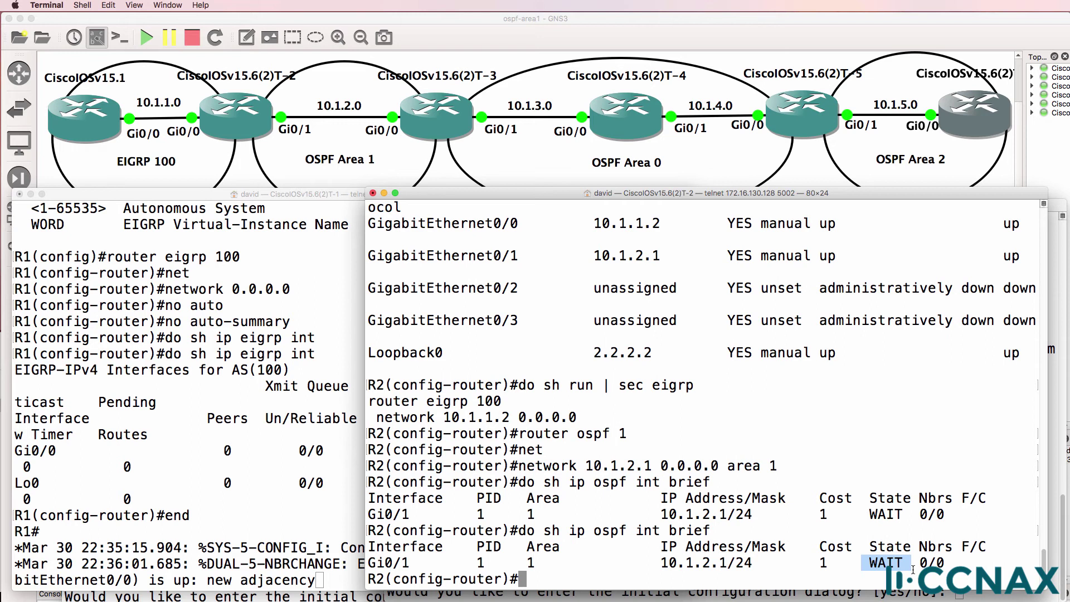
Exit configuration mode and page through R2's running config, highlighting the EIGRP and OSPF blocks
type("end")
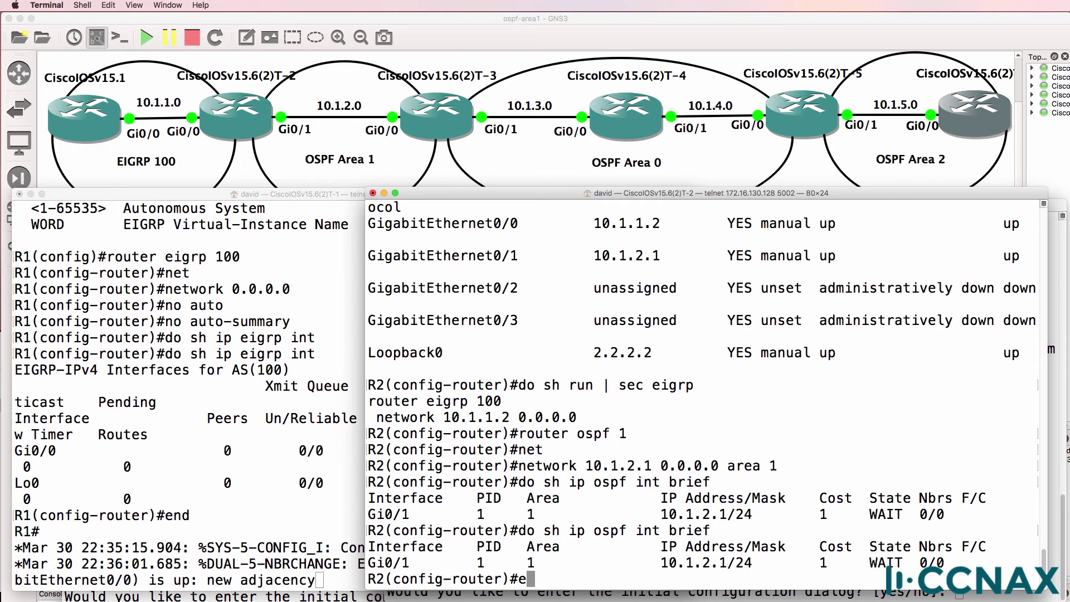
key("Return")
type("sh run")
key("Return")
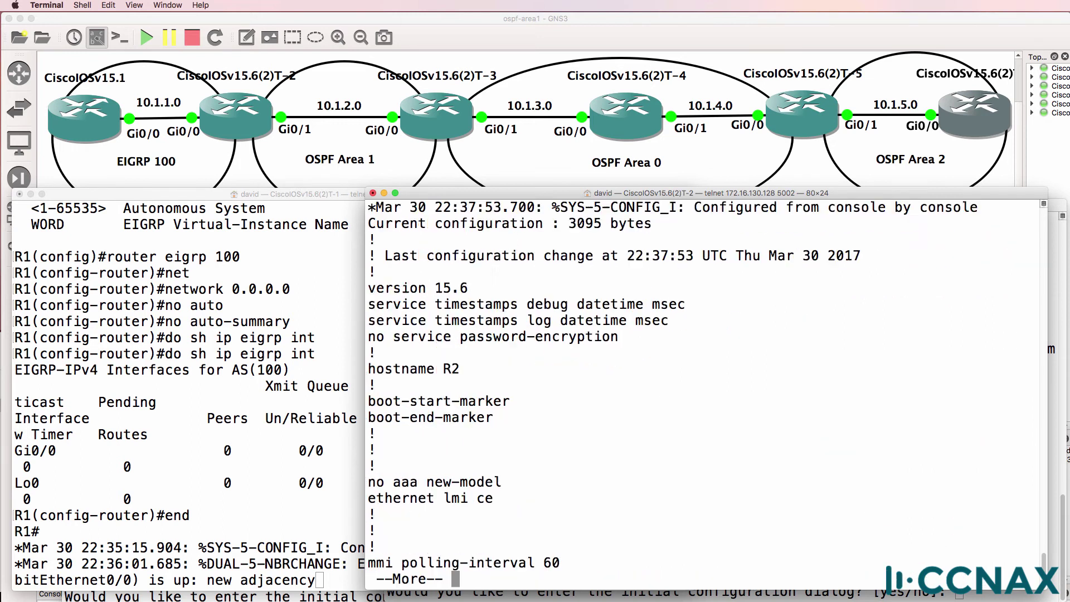
key("space")
key("space")
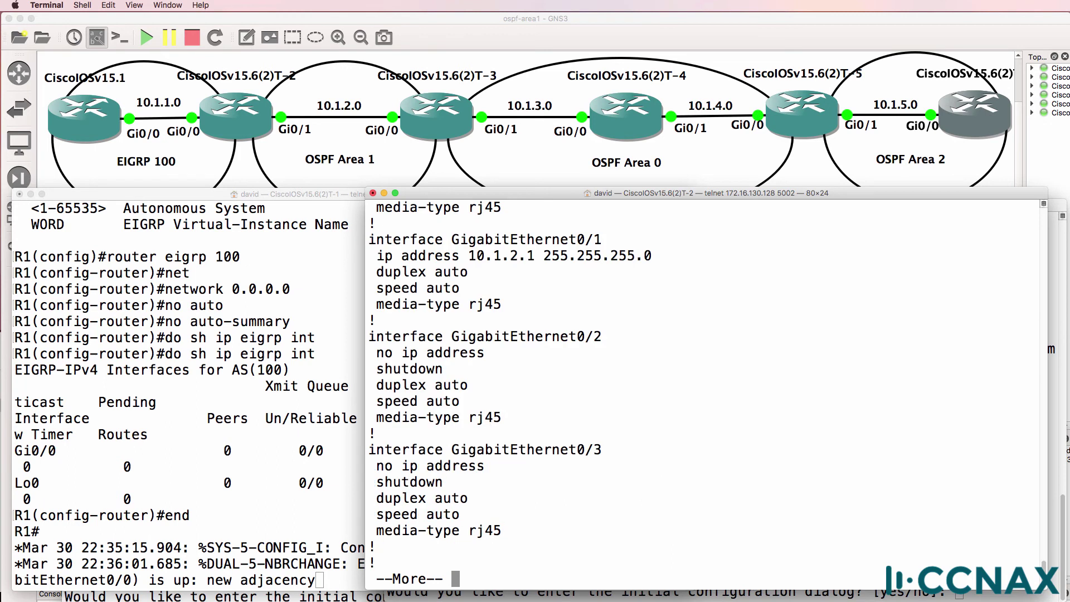
key("space")
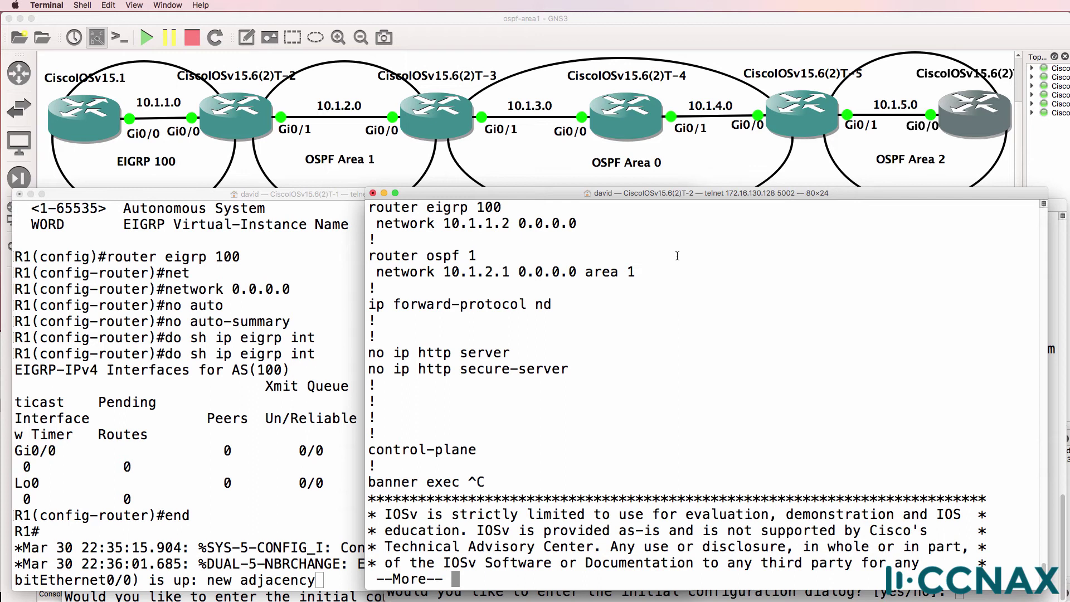
left_click_drag(635, 272, 372, 211)
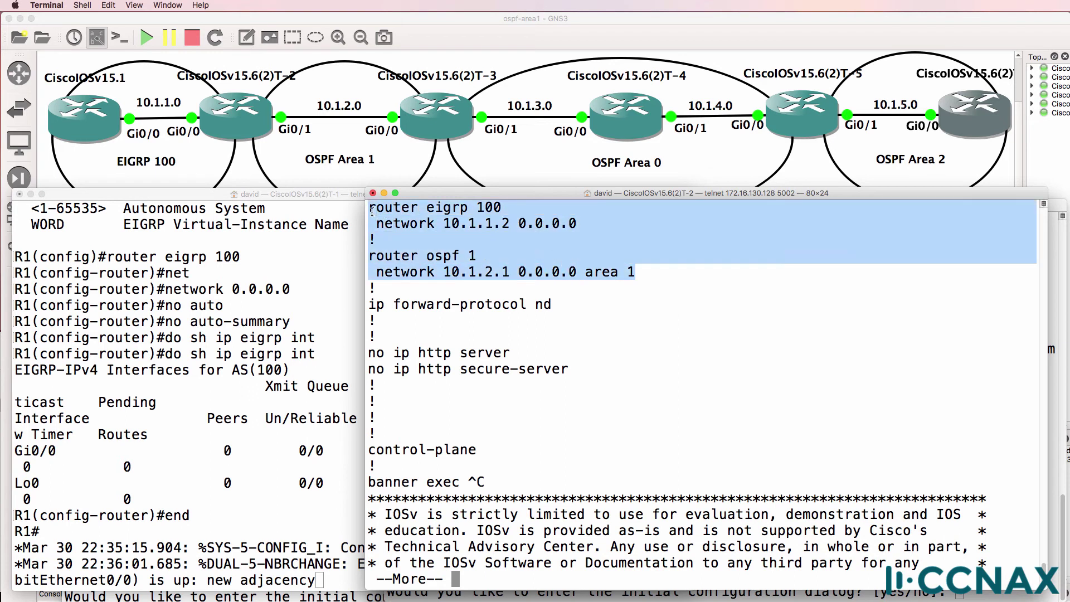
Re-enter router ospf 1 and list the available 'redistribute' source protocols
type("qconf t")
key("Return")
type("r")
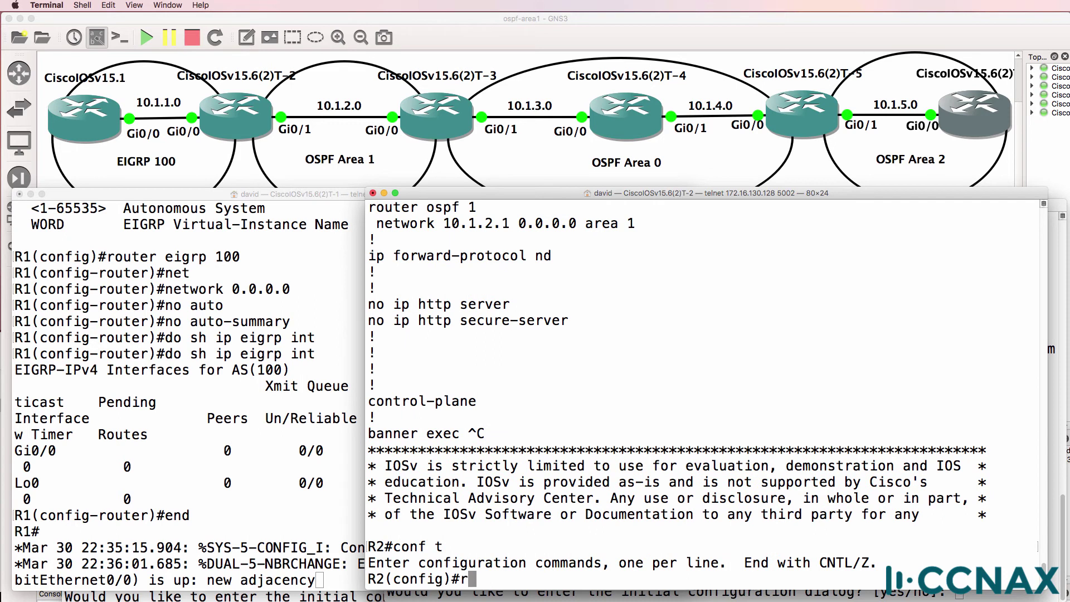
type("outer ospf 1")
key("Return")
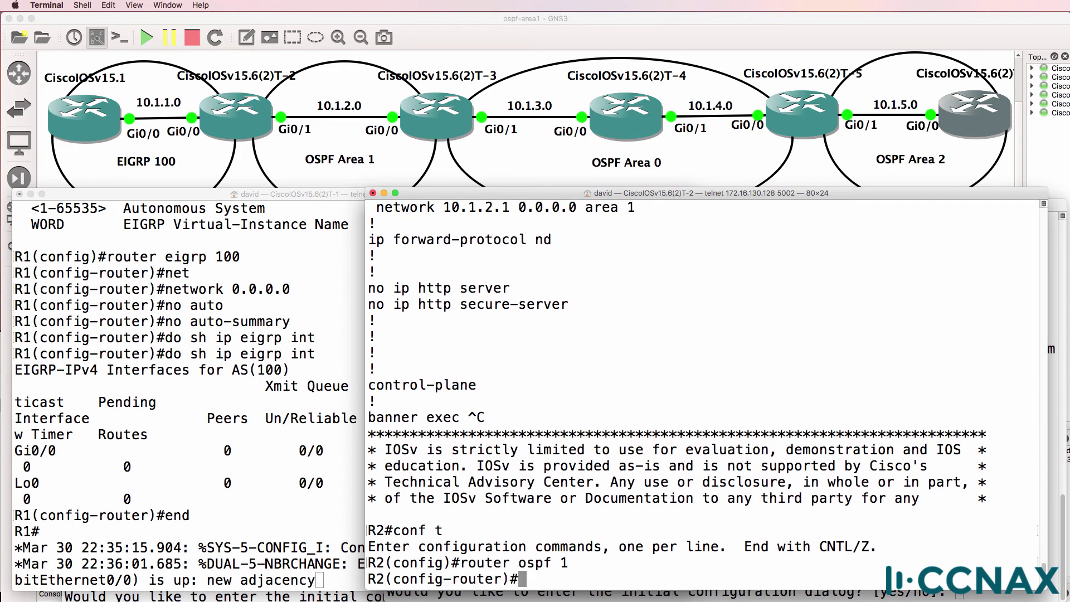
type("redi")
key("Tab")
type("?")
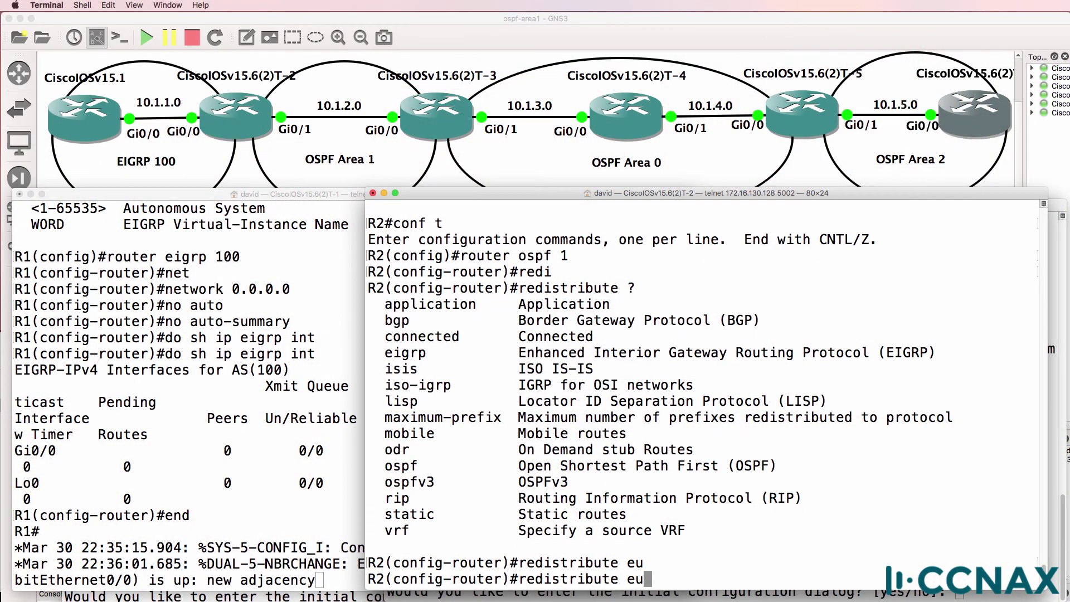
Review the metric options, then apply 'redistribute eigrp 100' under OSPF process 1
key("BackSpace")
type("i")
key("Tab")
type("?")
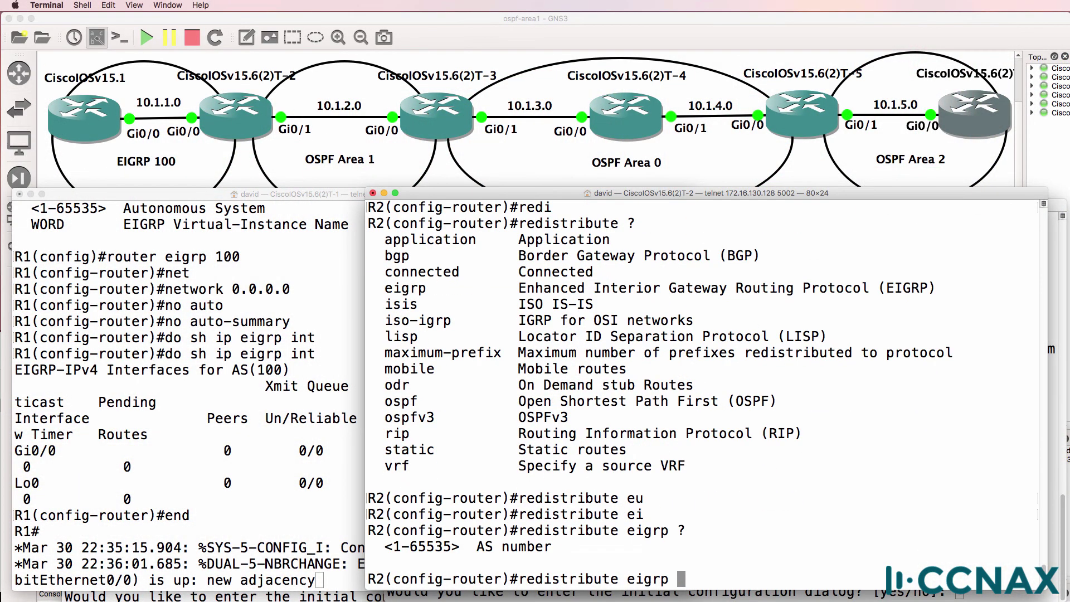
type("100 ?")
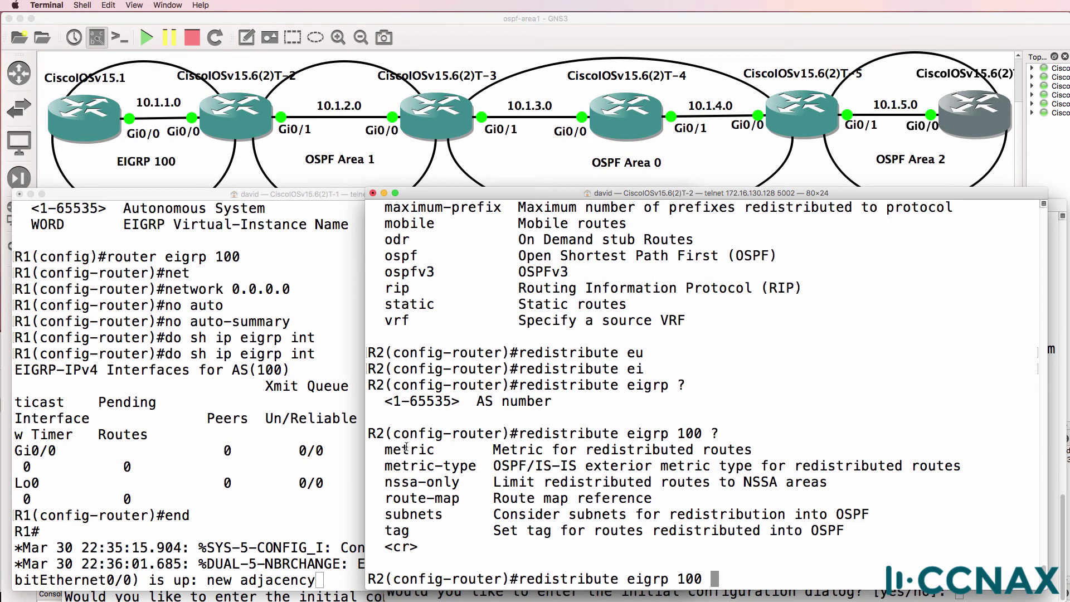
left_click_drag(383, 455, 964, 472)
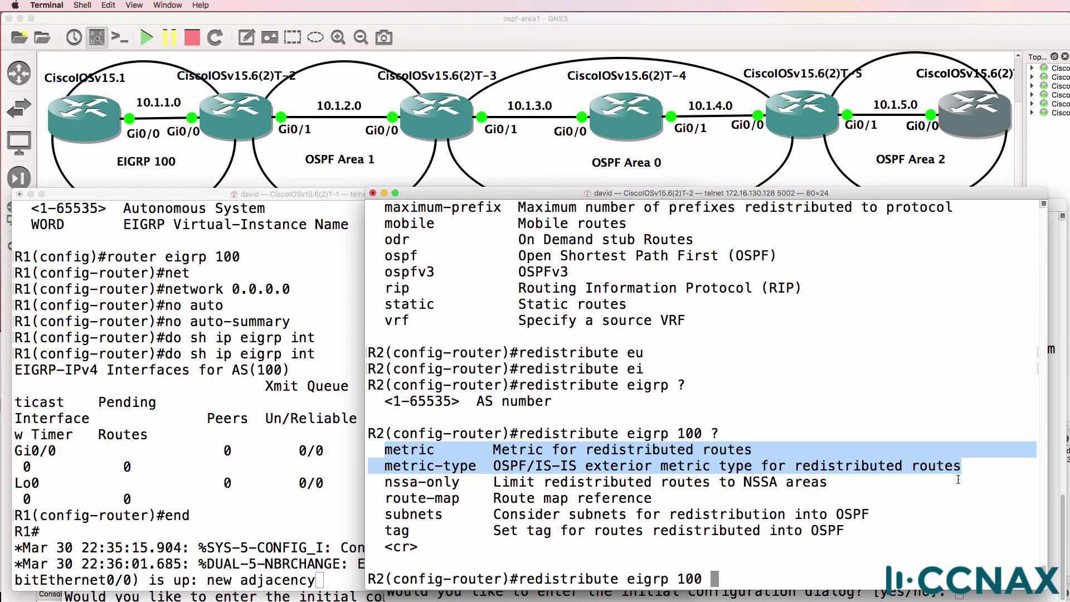
key("Return")
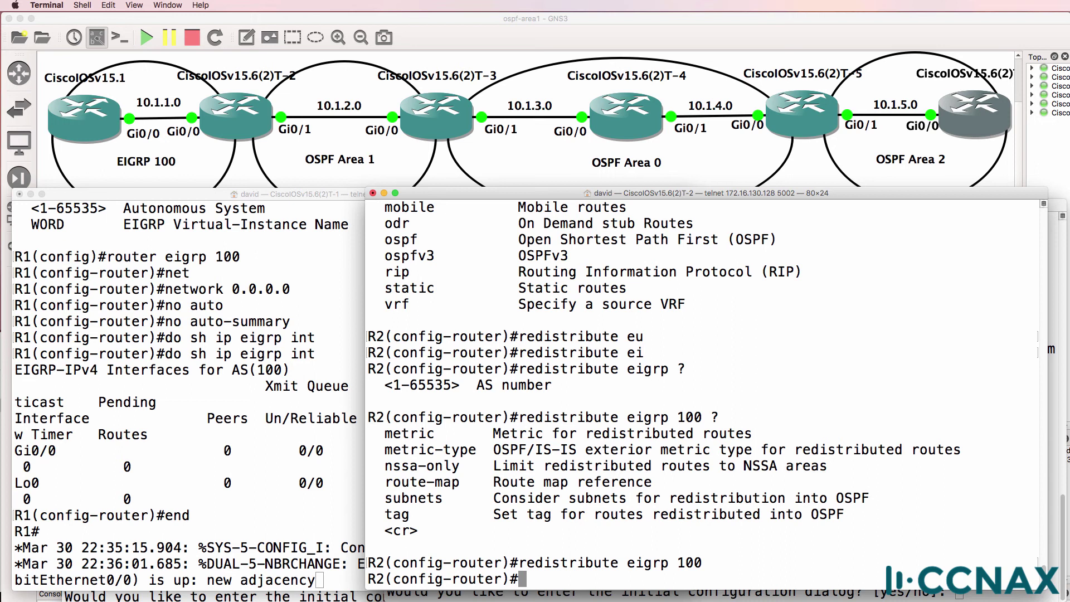
type("router eigrp 100")
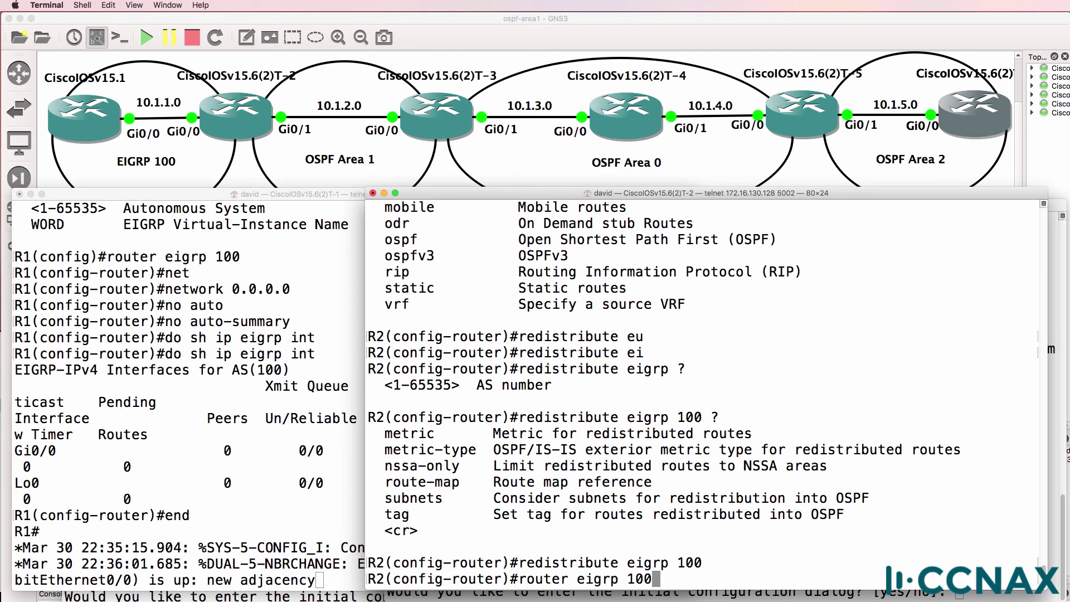
key("Return")
type("red")
key("Tab")
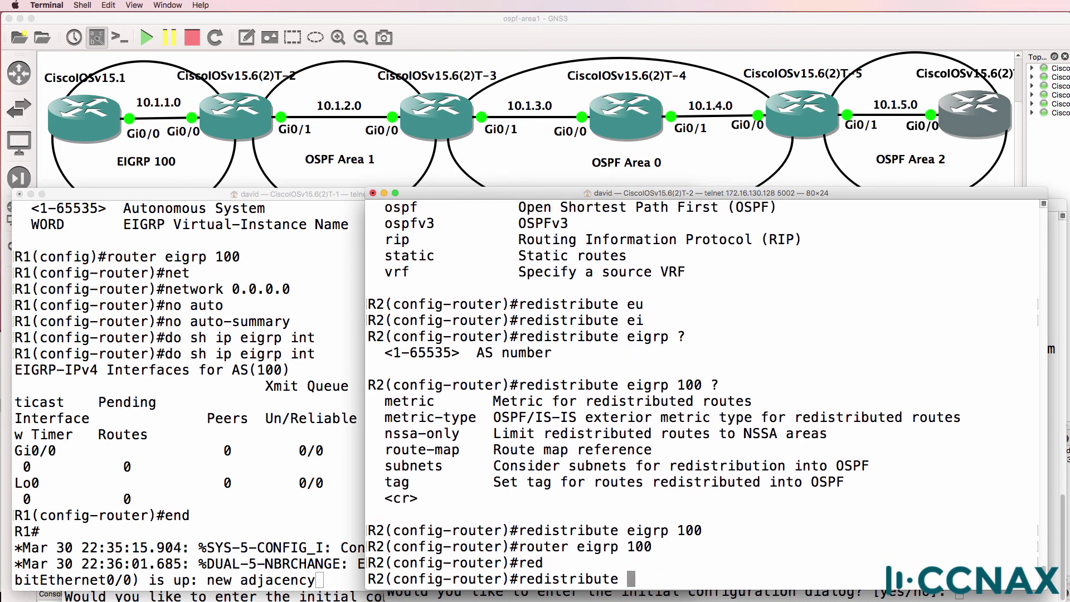
type("ospf ?1")
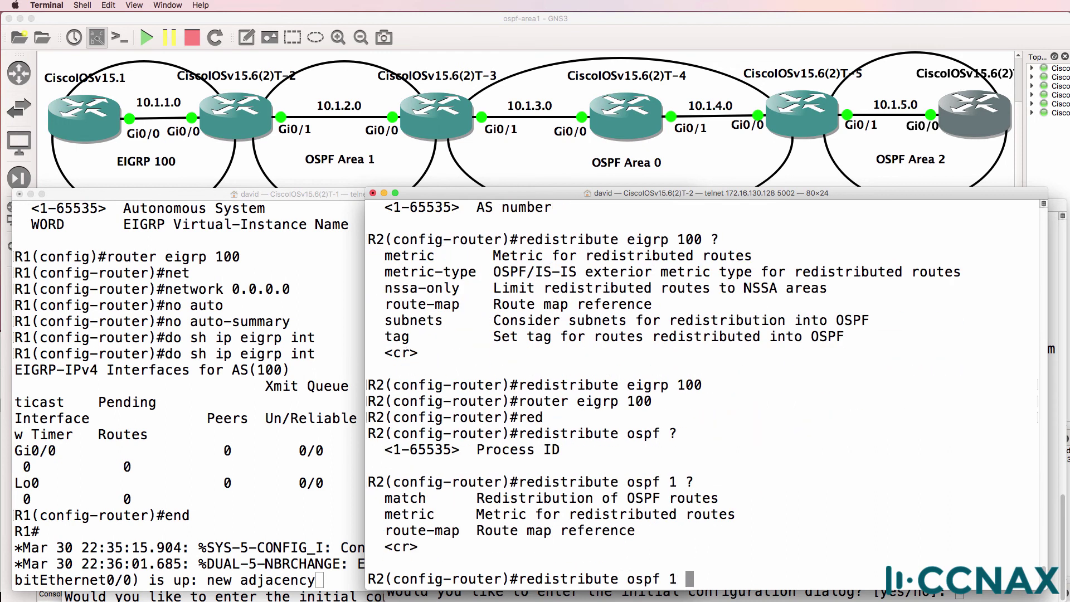
type(" ?metric")
key("Tab")
type("?")
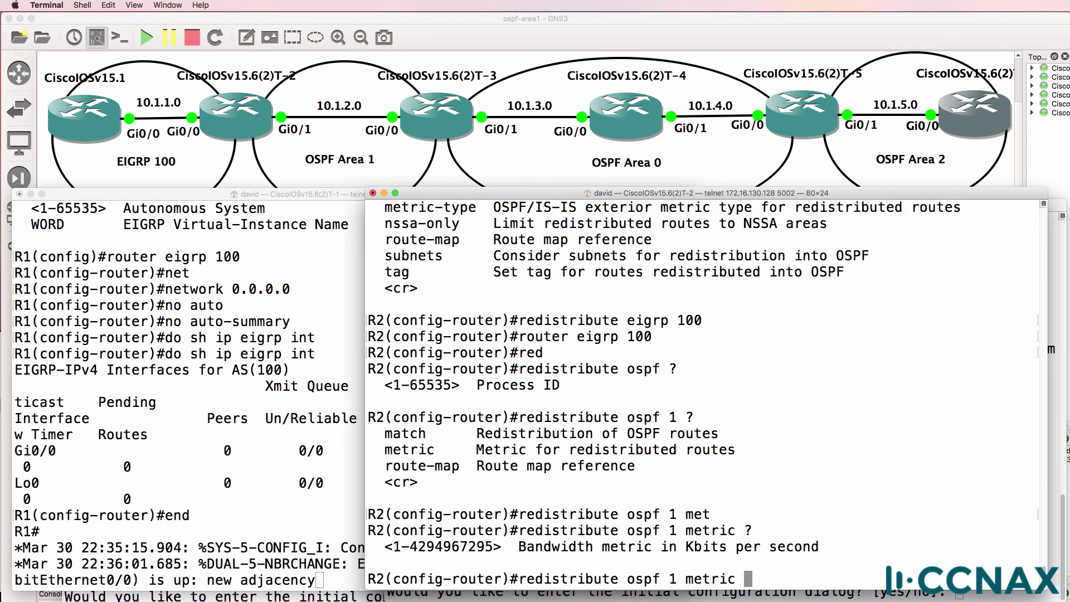
type("10000 ")
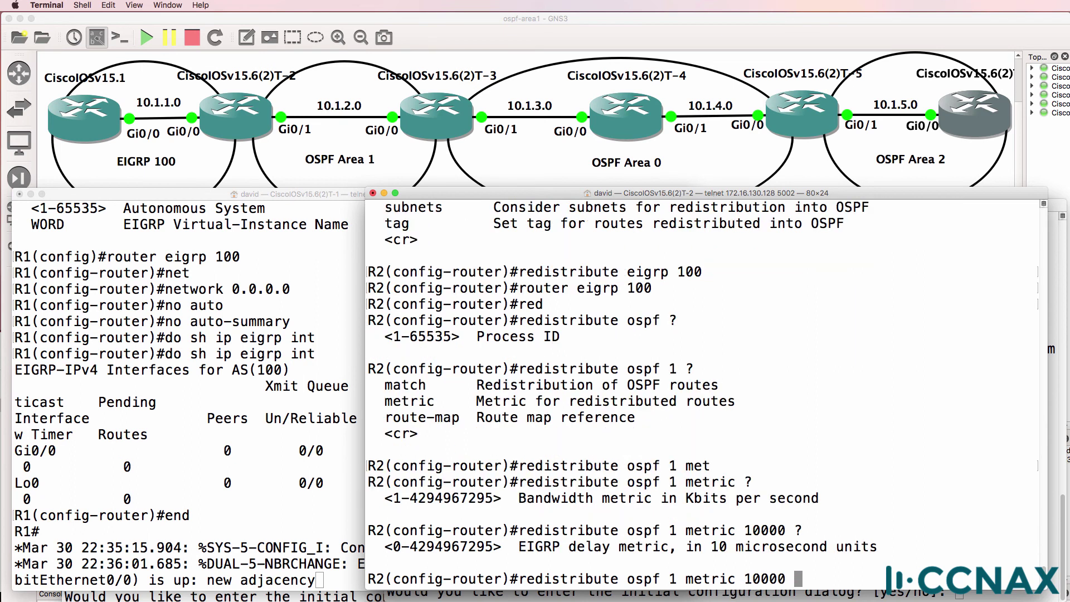
type("?1000 ?255 ")
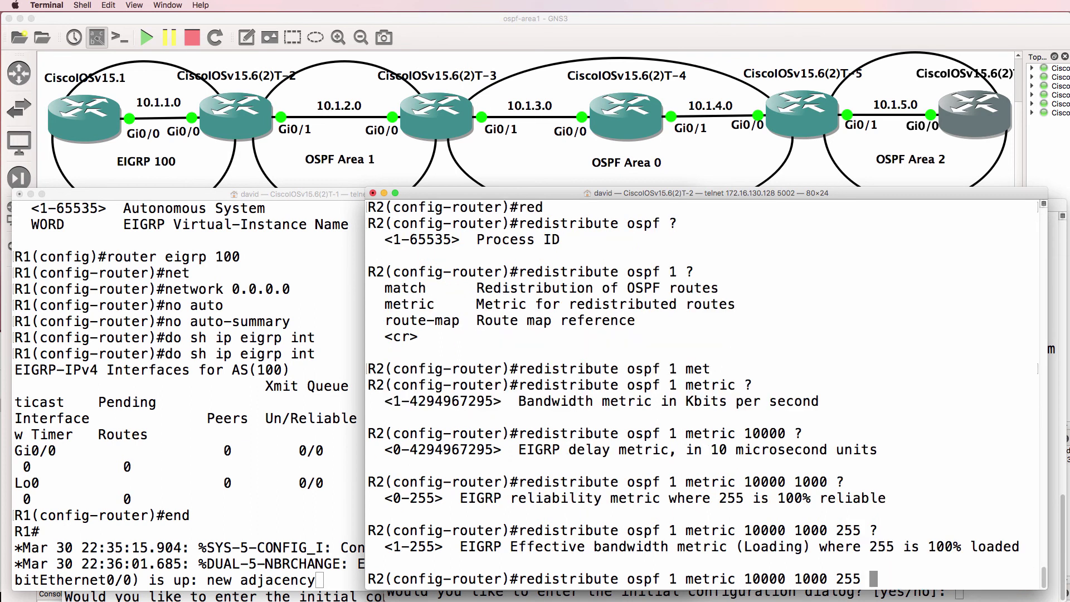
type("?1 ?")
type("1500")
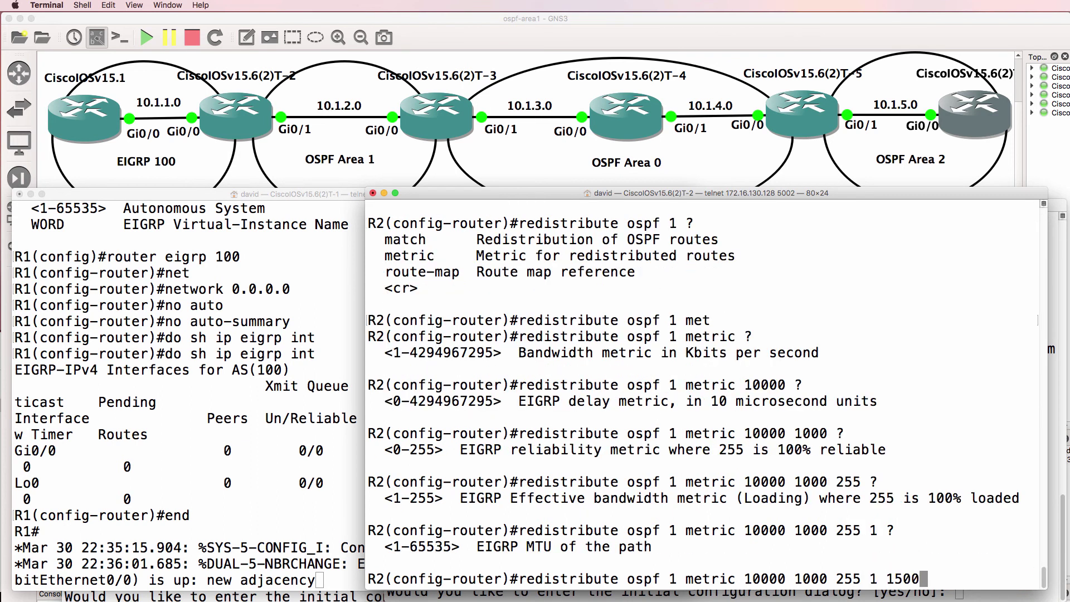
key("Return")
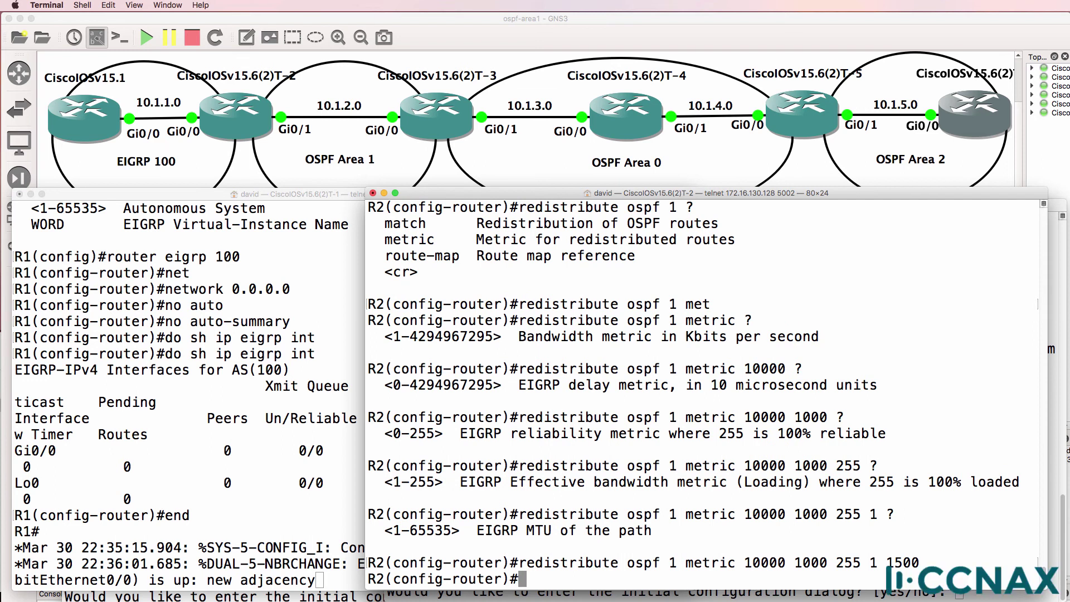
Exit configuration mode and page through R2's running config, highlighting the OSPF 1 and EIGRP 100 blocks
type("end")
key("Return")
type("sh run")
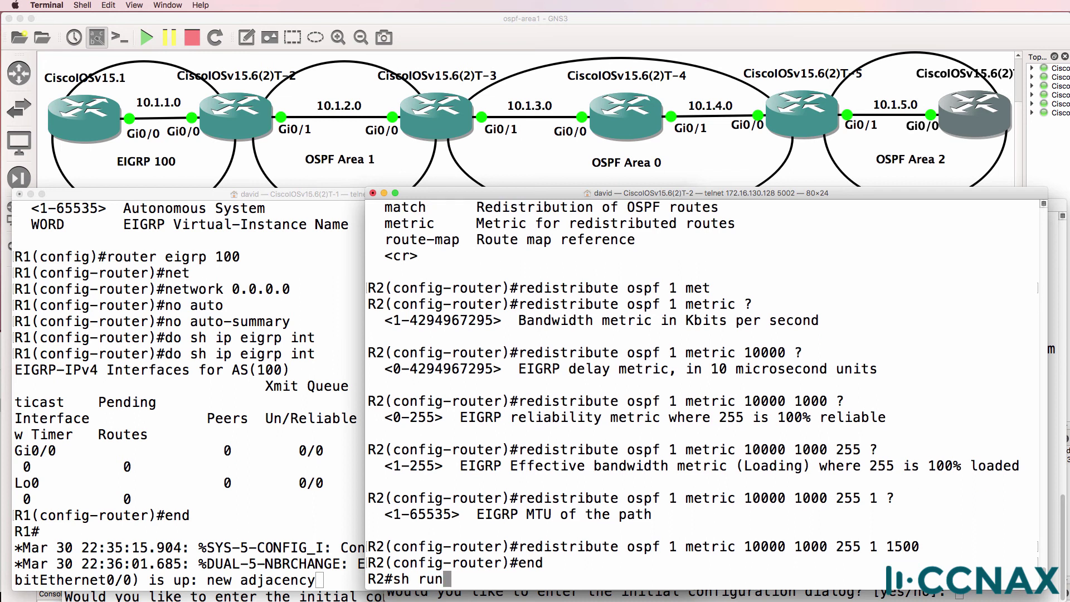
key("Return")
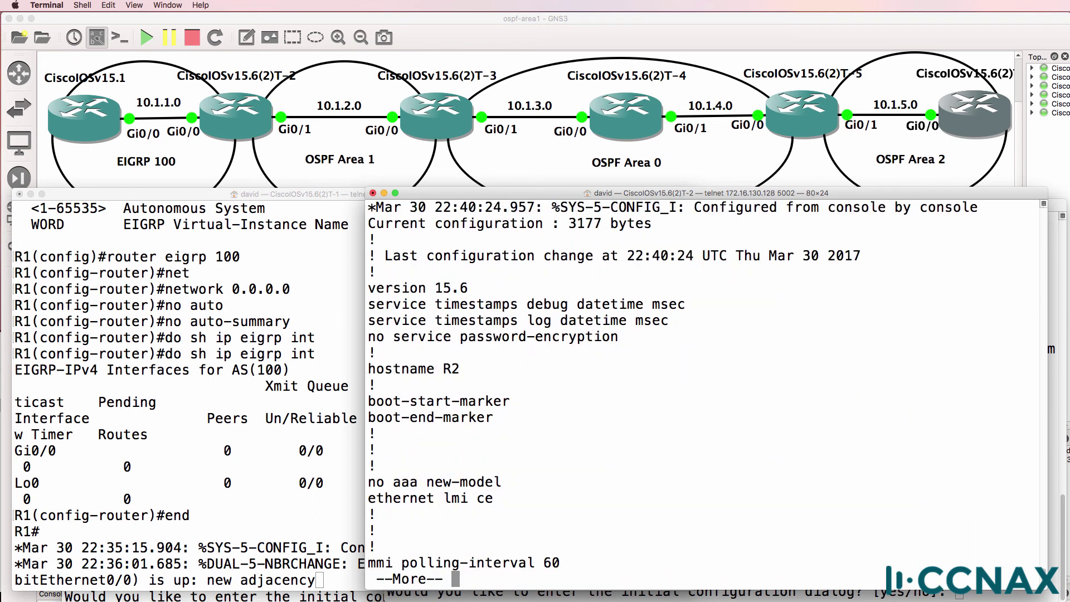
key("space")
key("space")
key("space")
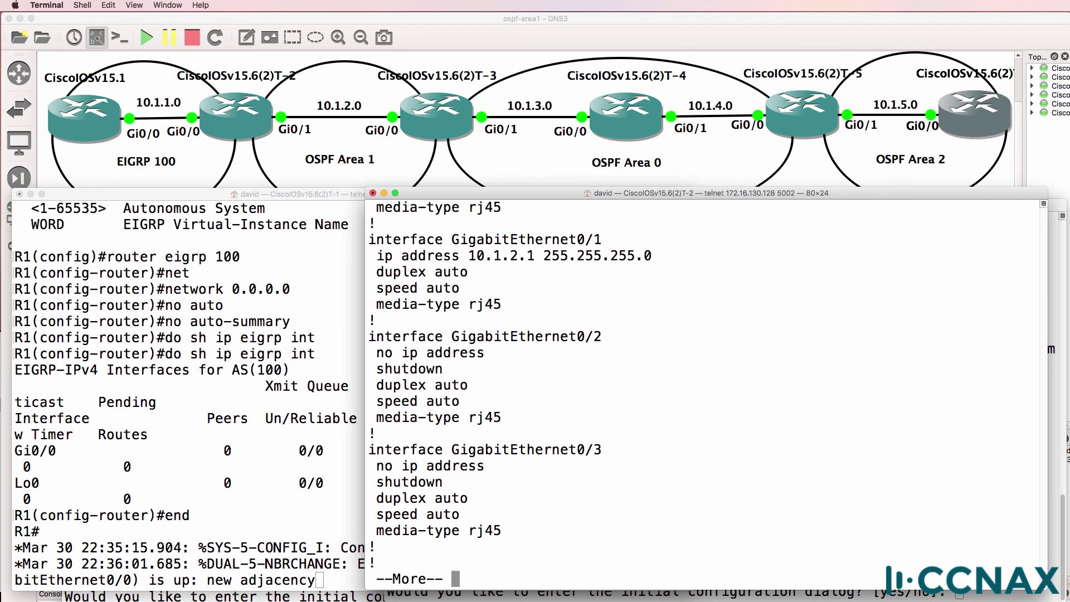
key("space")
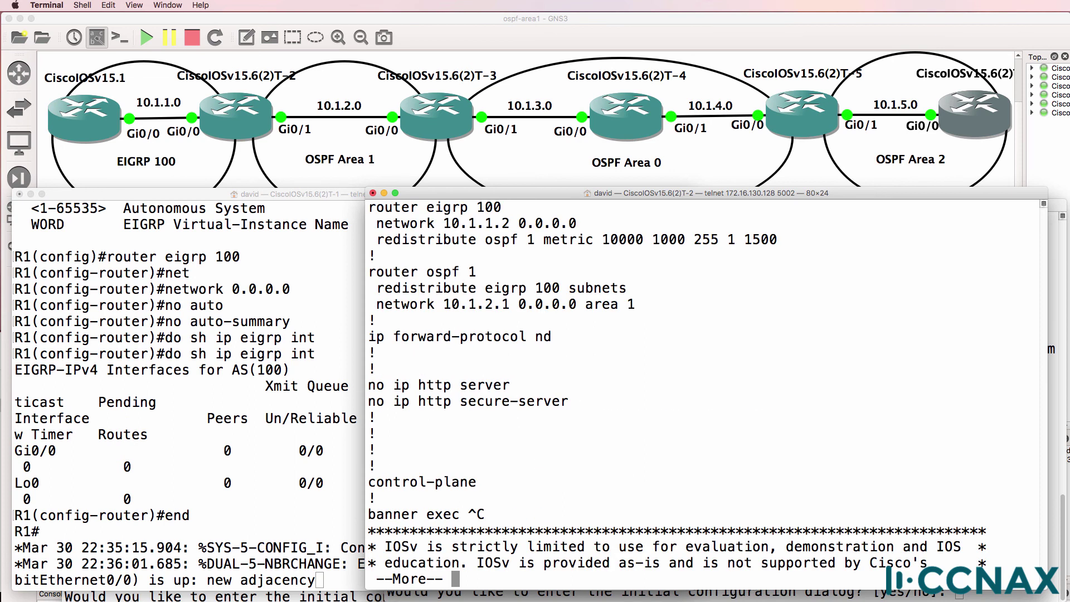
left_click_drag(370, 271, 371, 319)
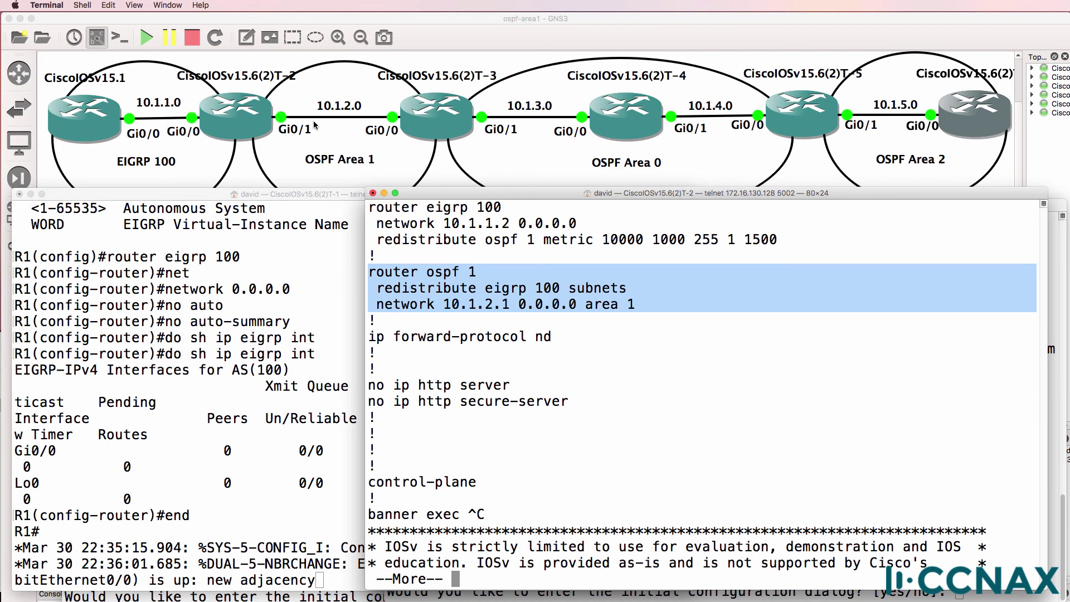
left_click_drag(369, 204, 773, 250)
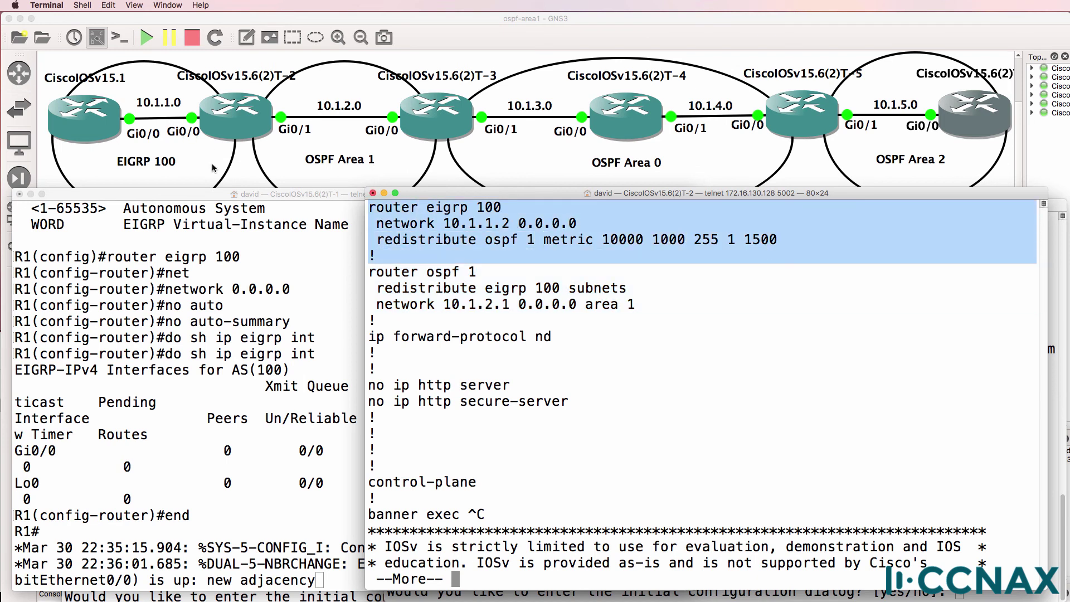
Enter OSPF process 1 configuration on R2
type("qconf")
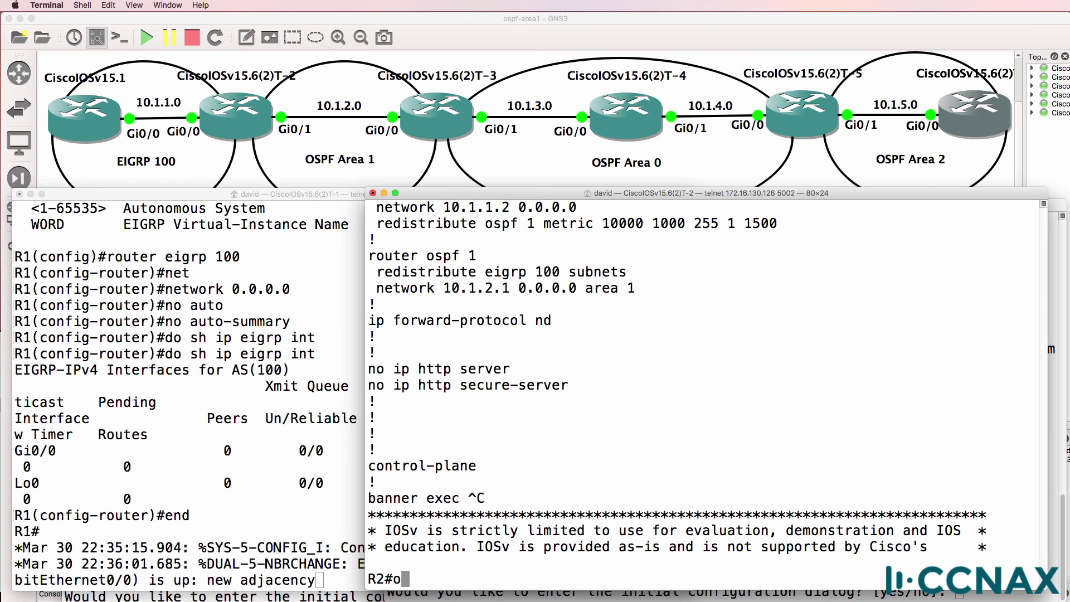
type(" t")
key("Return")
type("router eo")
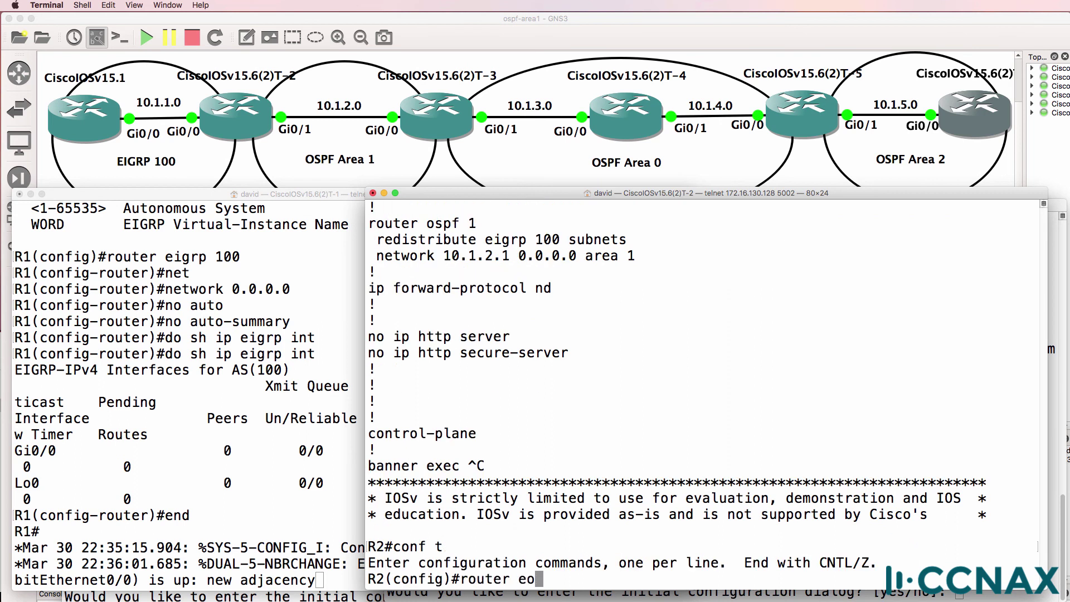
key("BackSpace")
type("ospf 1")
key("Return")
Add 'network 2.2.2.2 0.0.0.0 area 0', leave config mode, and request the OSPF database
type("net")
key("Tab")
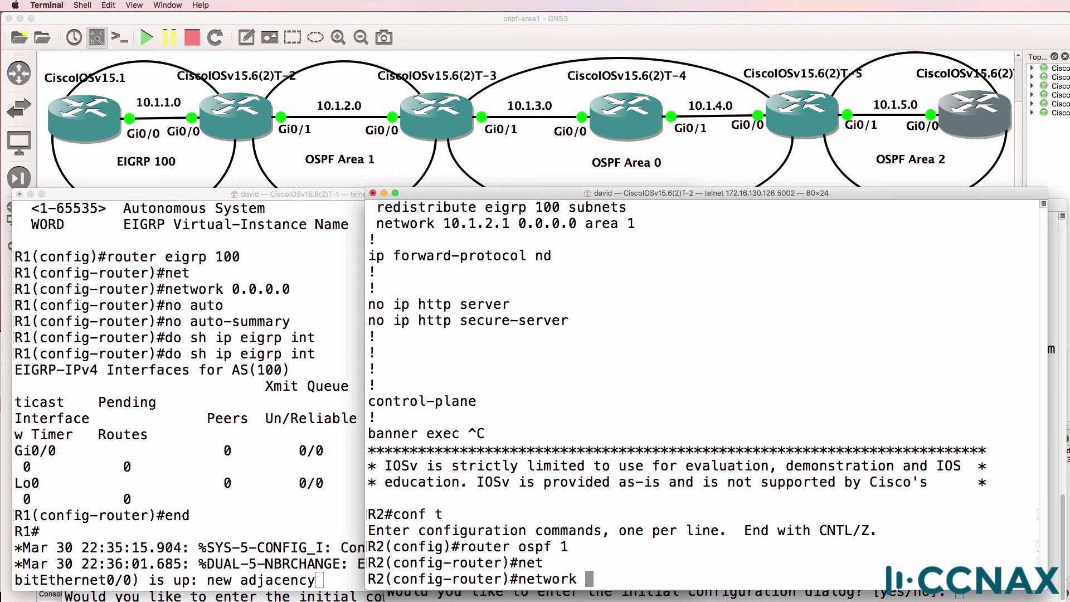
type("2.2.2.2 0.0.0.0 area 0")
key("Return")
type("end")
key("Return")
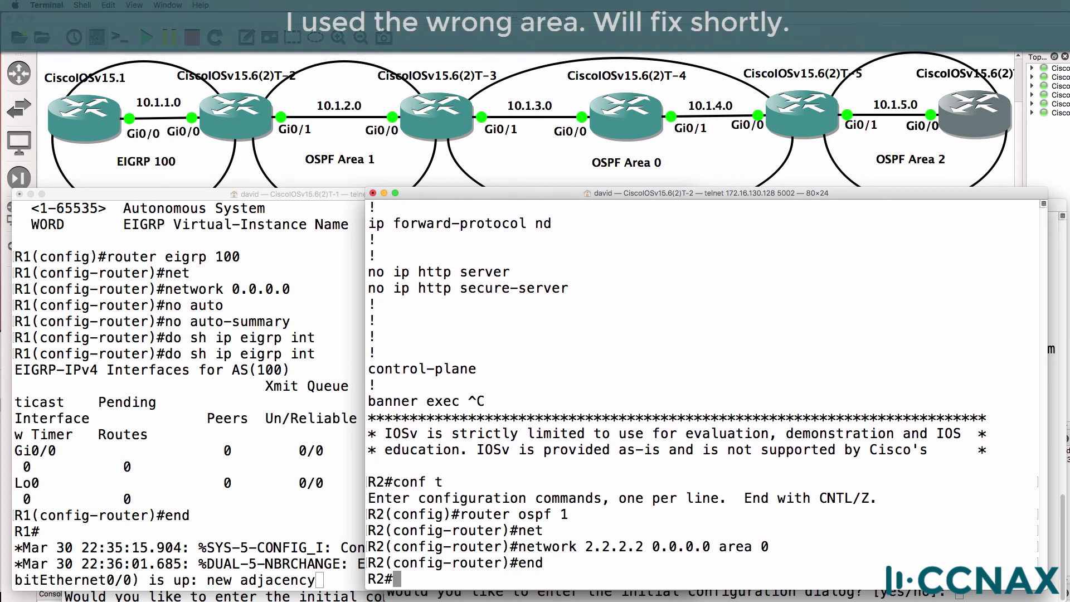
type("sh ")
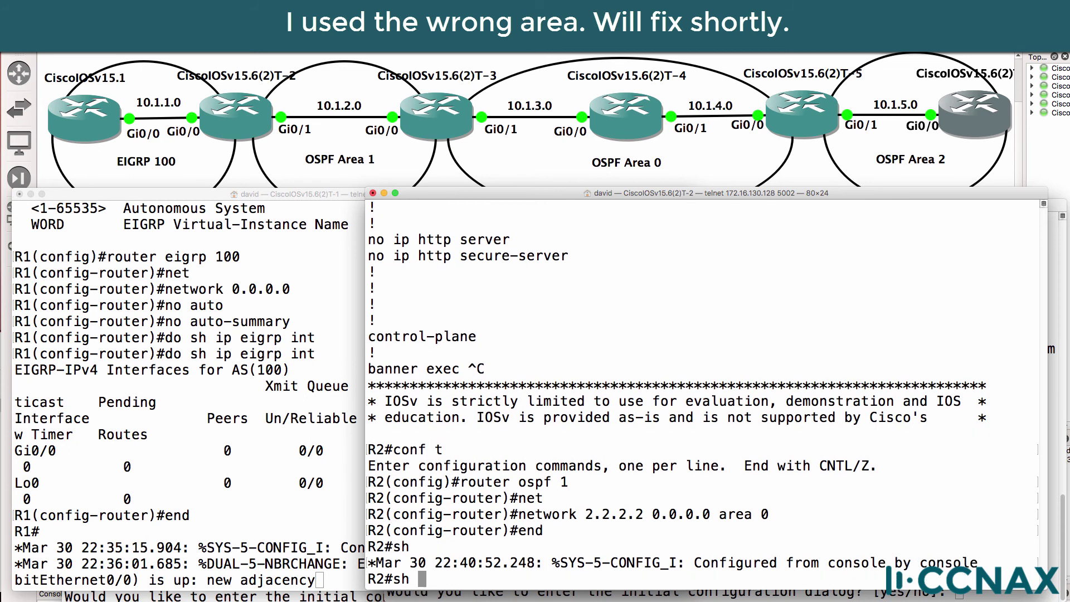
type("ip ospf database")
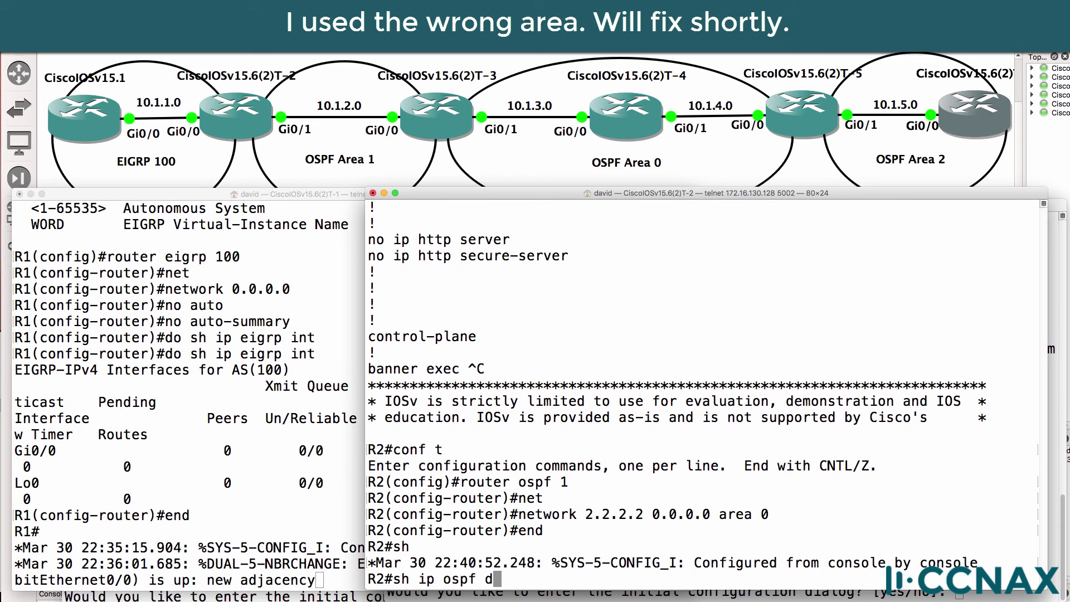
Show R2's OSPF database, highlighting the router ID and Area 0 router and summary LSAs
key("Return")
scroll(912, 377, "up", 2)
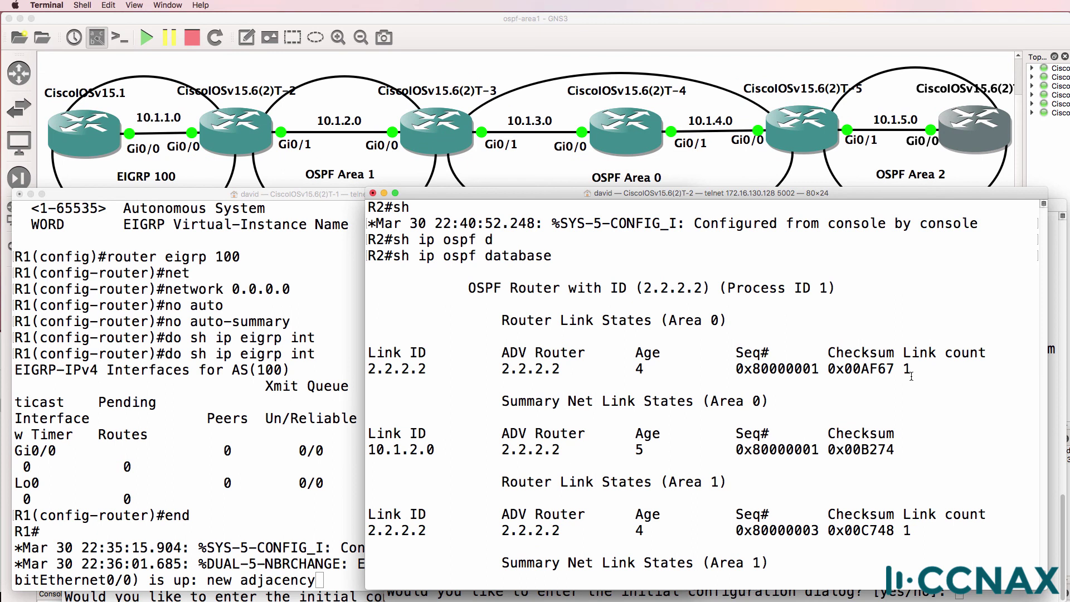
left_click_drag(453, 288, 888, 291)
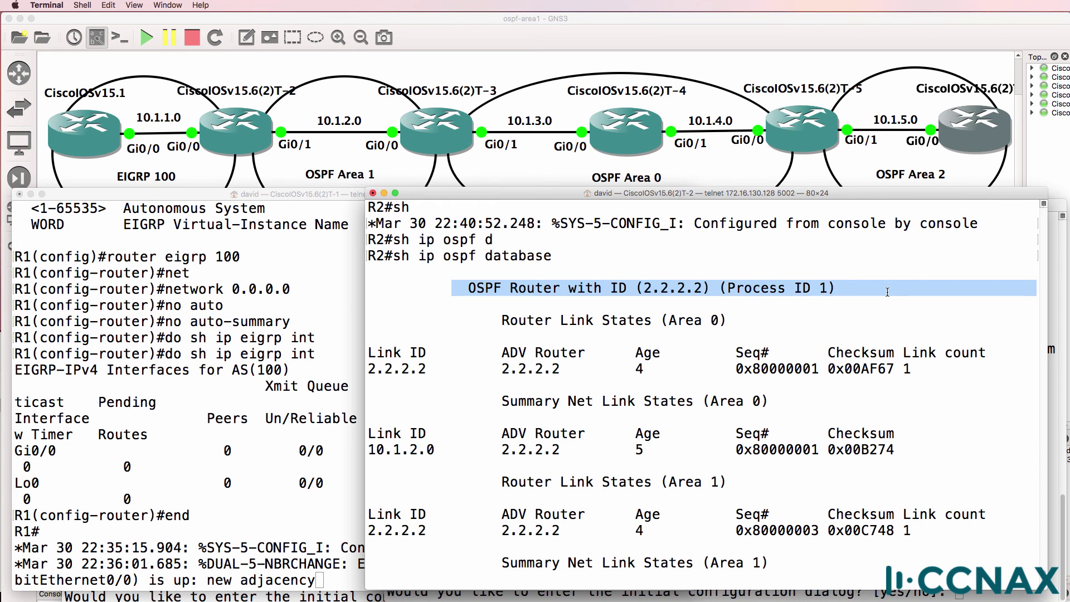
left_click_drag(371, 318, 874, 386)
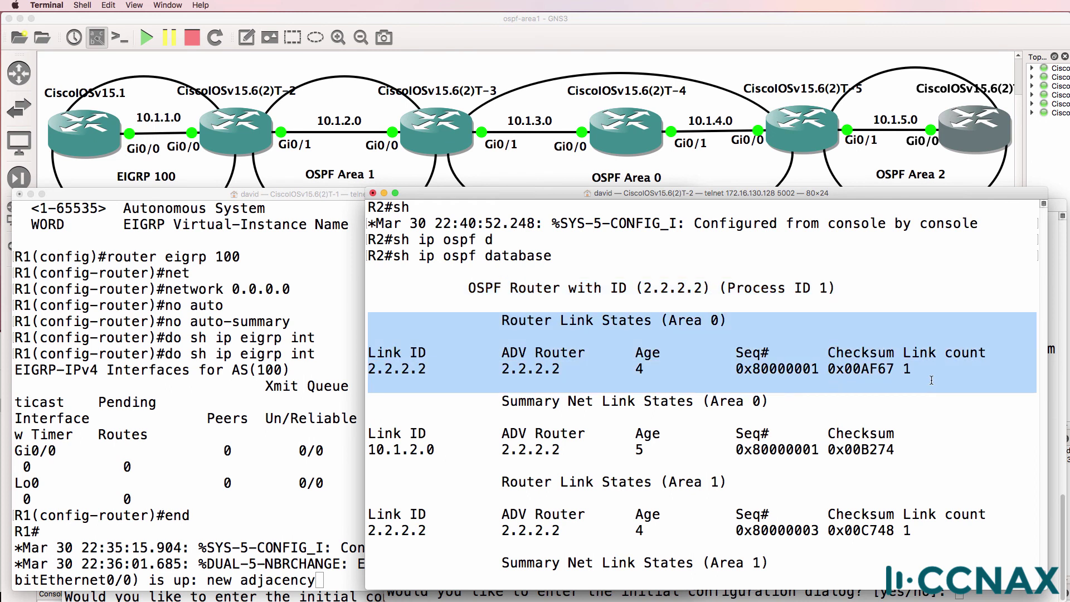
scroll(931, 380, "up", 1)
scroll(930, 379, "down", 3)
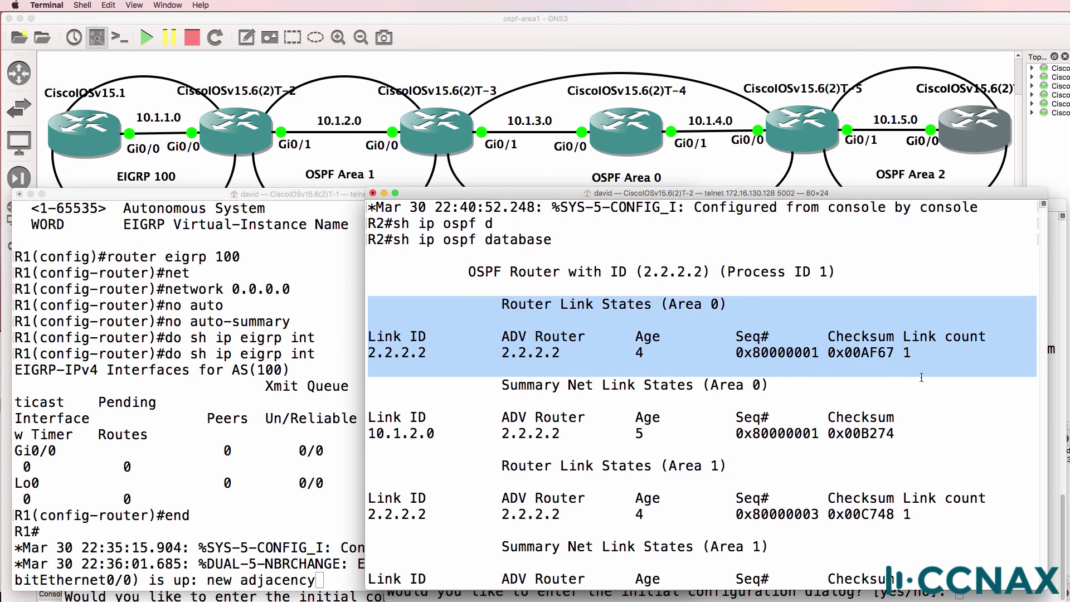
left_click_drag(396, 363, 951, 422)
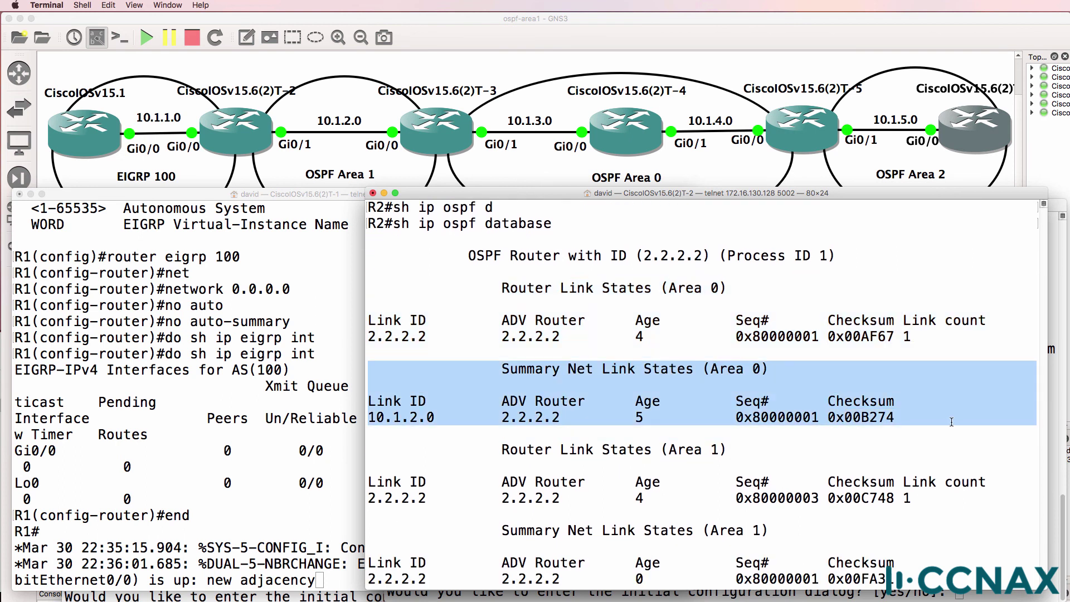
scroll(952, 422, "up", 10)
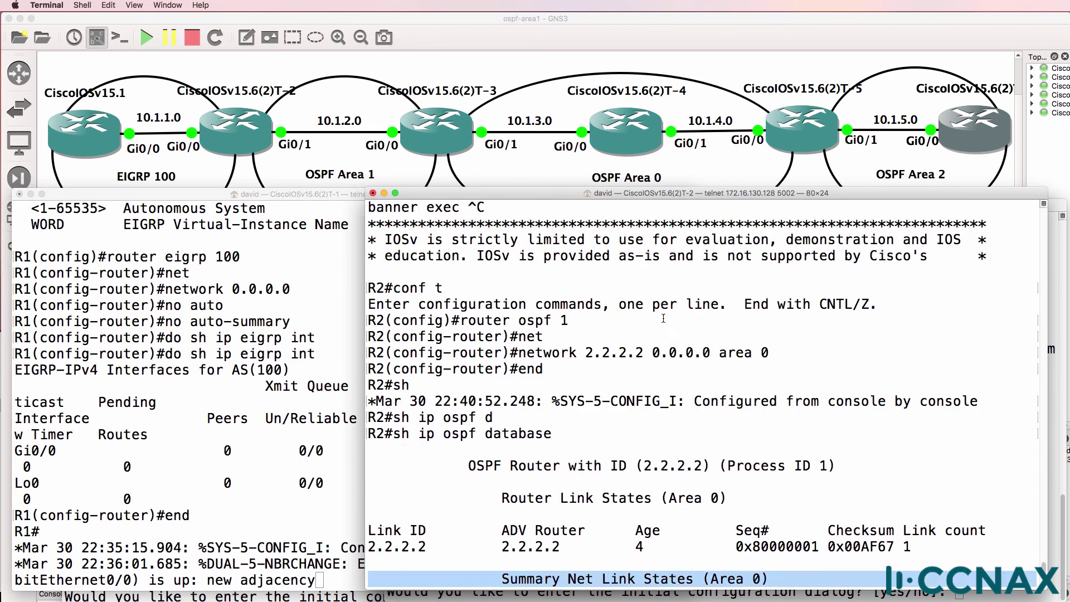
left_click_drag(769, 352, 721, 353)
left_click(730, 351)
Enter router ospf 1 configuration, fixing the mistyped eigrp, and highlight the Area 0 labels
type("conf t")
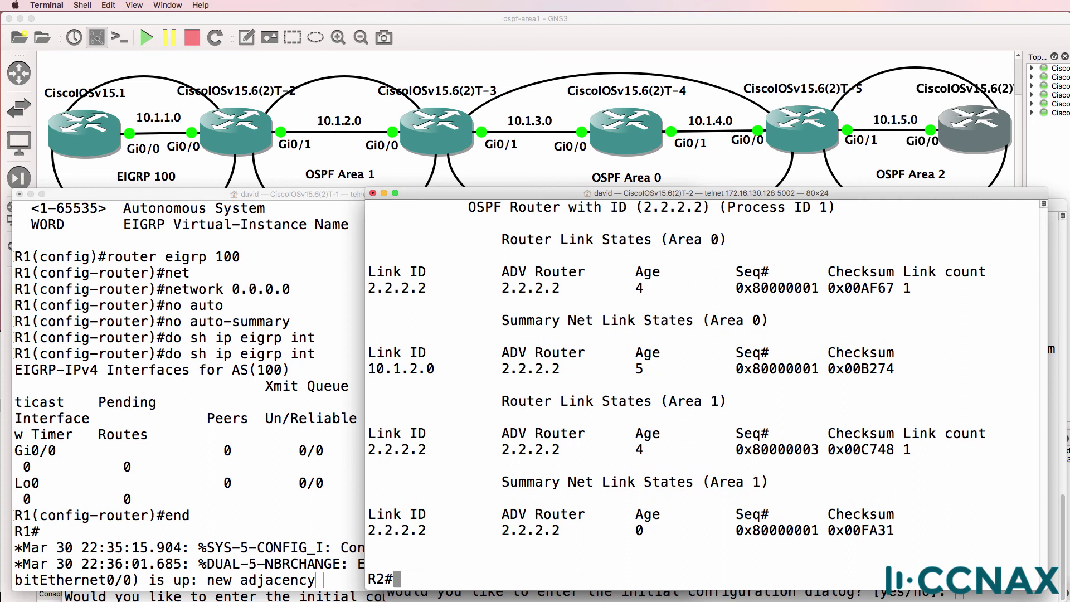
key("Return")
type("router eigrp")
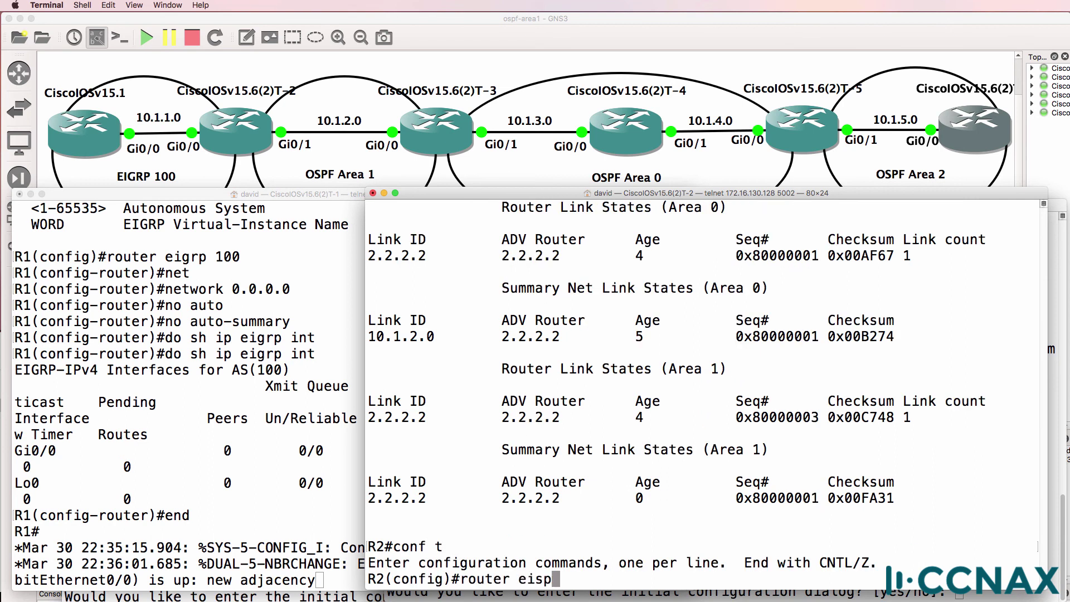
key("BackSpace")
key("BackSpace")
key("BackSpace")
key("BackSpace")
key("BackSpace")
type("sop")
key("BackSpace")
key("BackSpace")
key("BackSpace")
type("ospf 1")
key("Return")
scroll(723, 352, "up", 5)
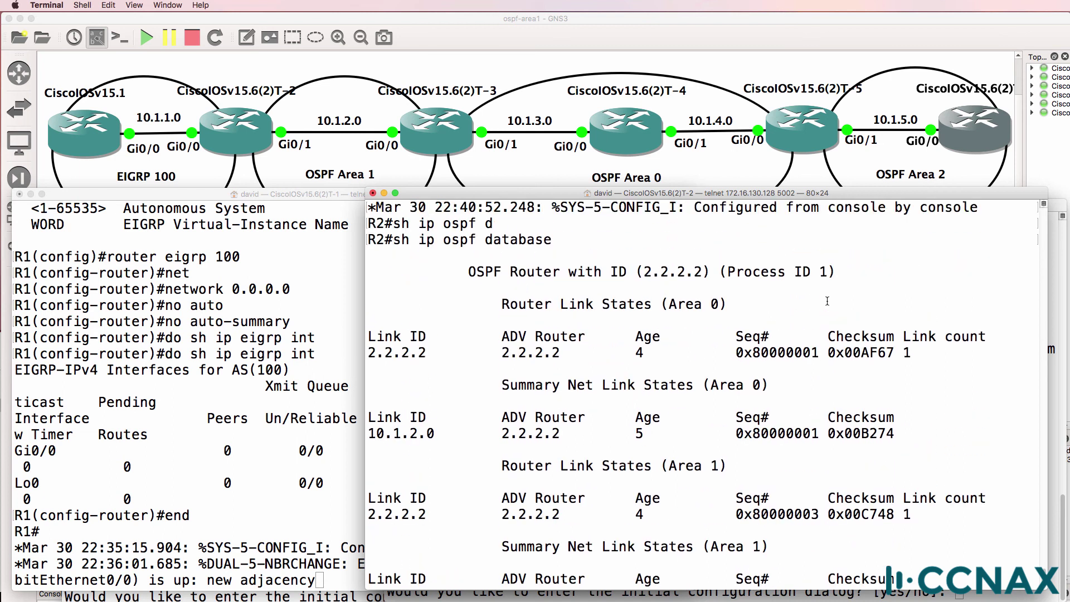
left_click_drag(666, 322, 786, 325)
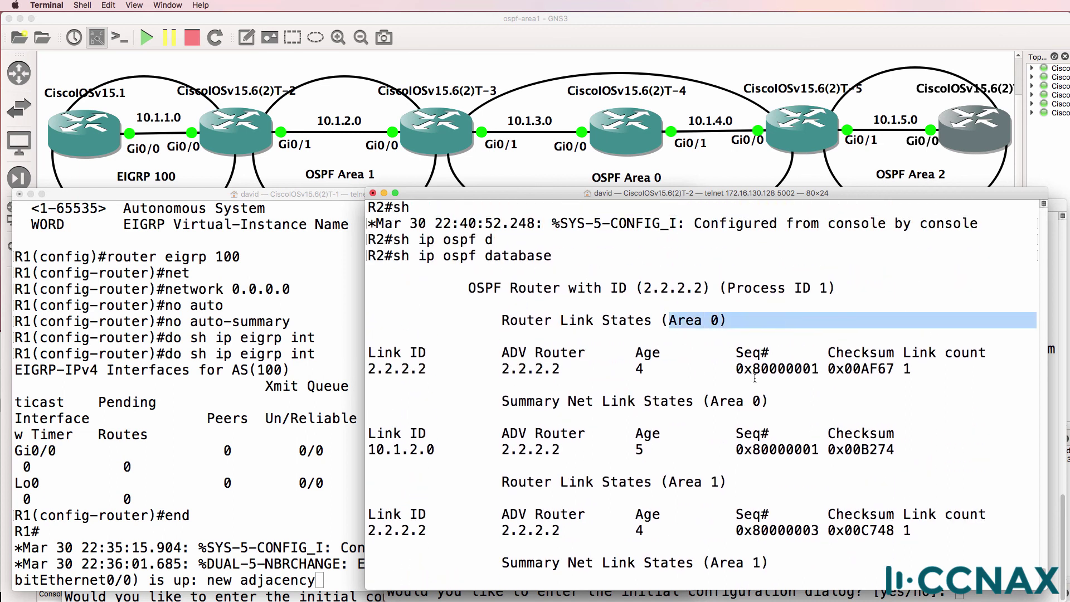
left_click_drag(667, 482, 782, 486)
Remove 'network 2.2.2.2 0.0.0.0 area 0' from OSPF 1 by editing the recalled command
key("Return")
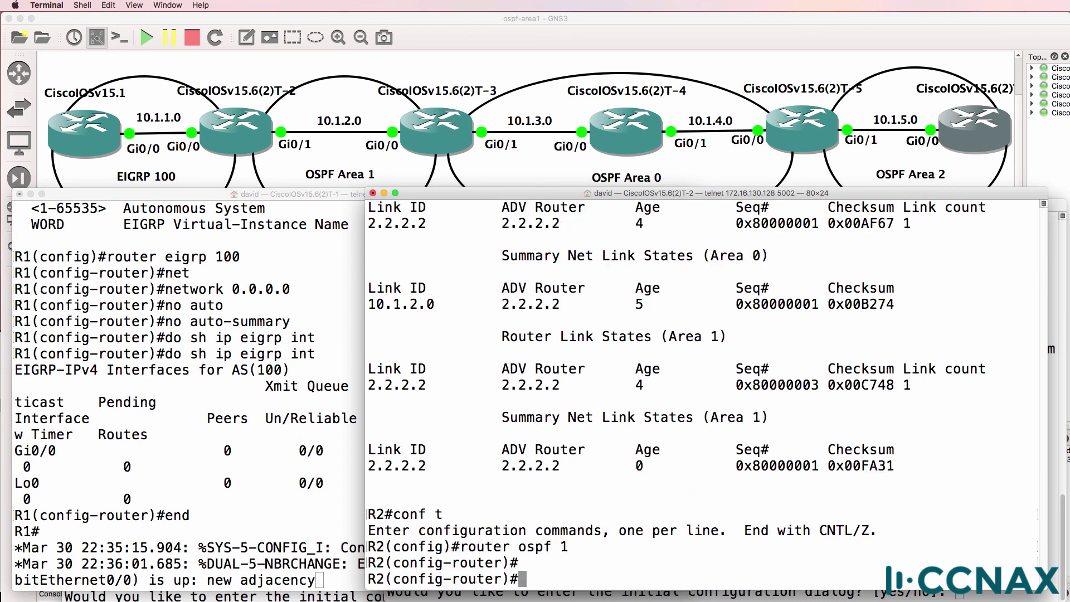
key("Up")
key("Up")
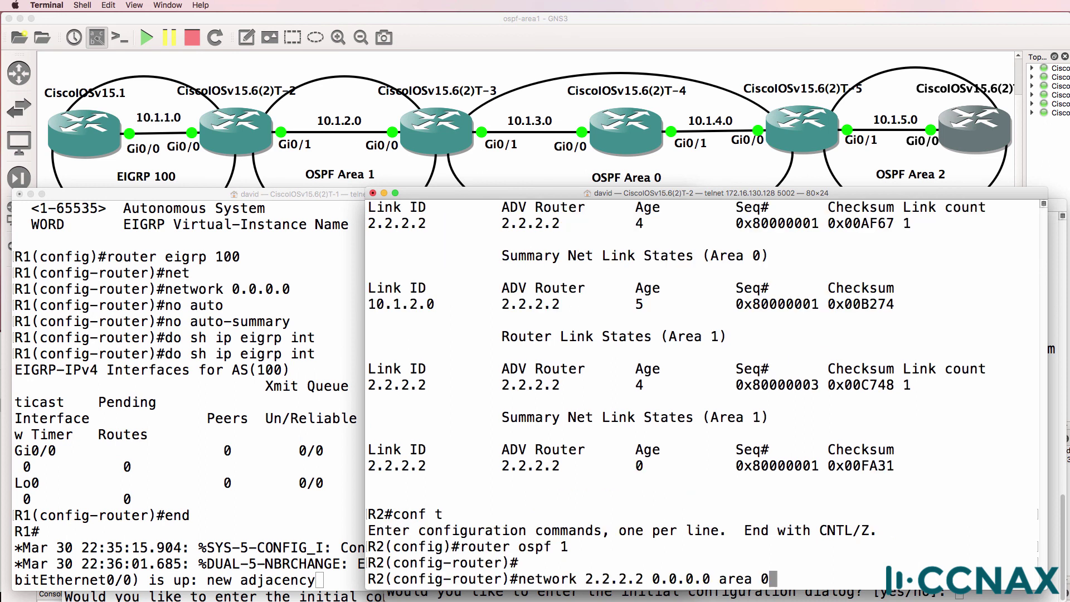
key("ctrl+a")
type("no")
key("Return")
Add 'network 2.2.2.2 0.0.0.0 area 1', exit config mode, and start the OSPF database command
key("Up")
key("Up")
key("Down")
key("BackSpace")
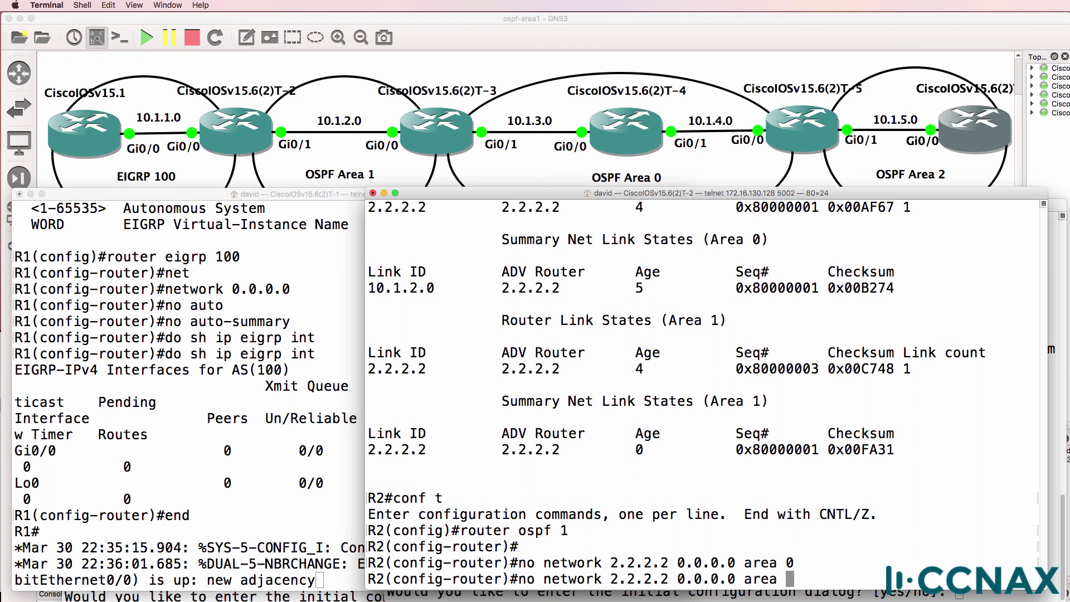
type("1")
key("ctrl+a")
key("Delete")
key("Delete")
key("Delete")
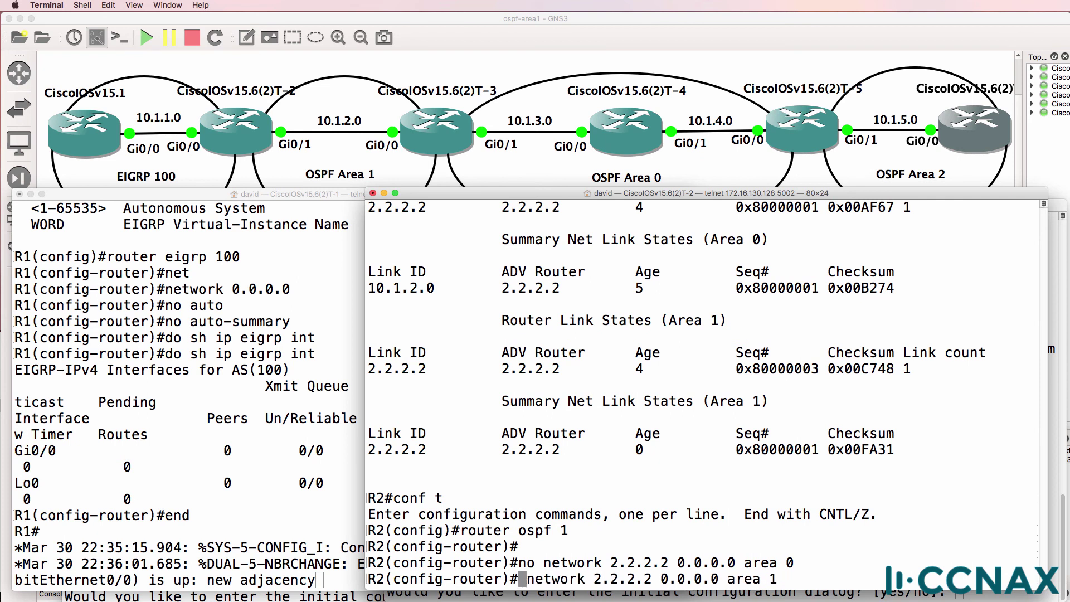
key("Return")
type("end")
key("Return")
type("sh ")
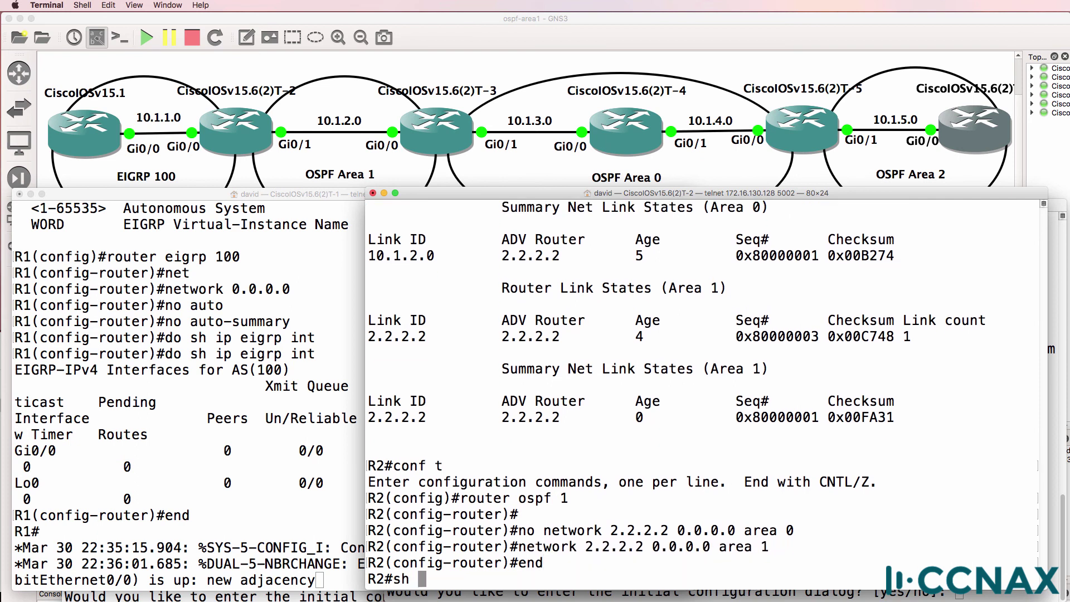
type("ip ospf ")
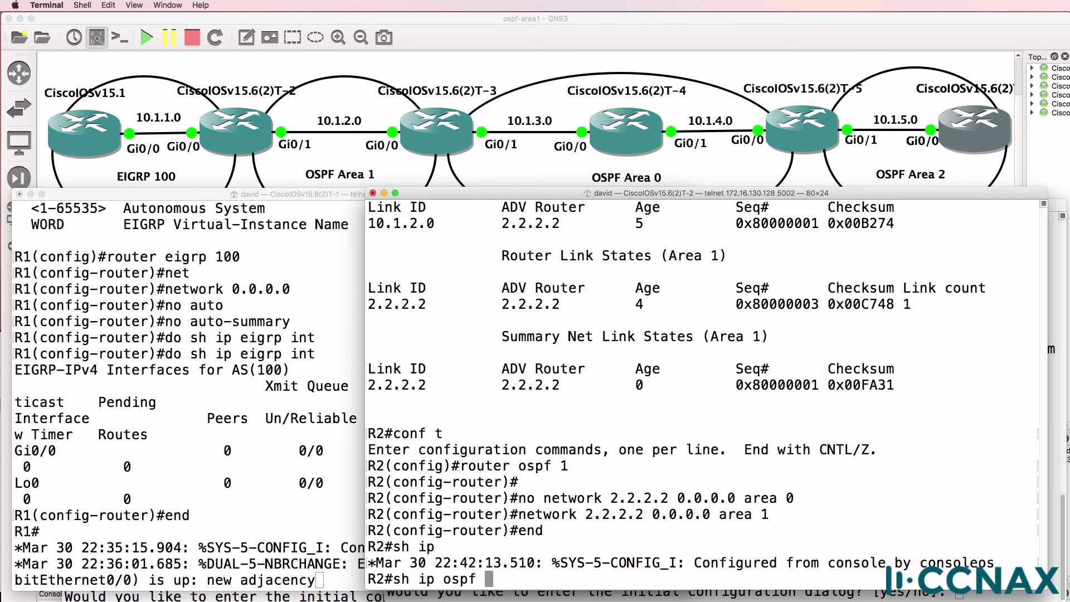
type("d")
Show R2's OSPF database, highlighting the Area 1 LSAs and Type-5 externals 1.1.1.1 and 10.1.1.0
key("Tab")
key("Return")
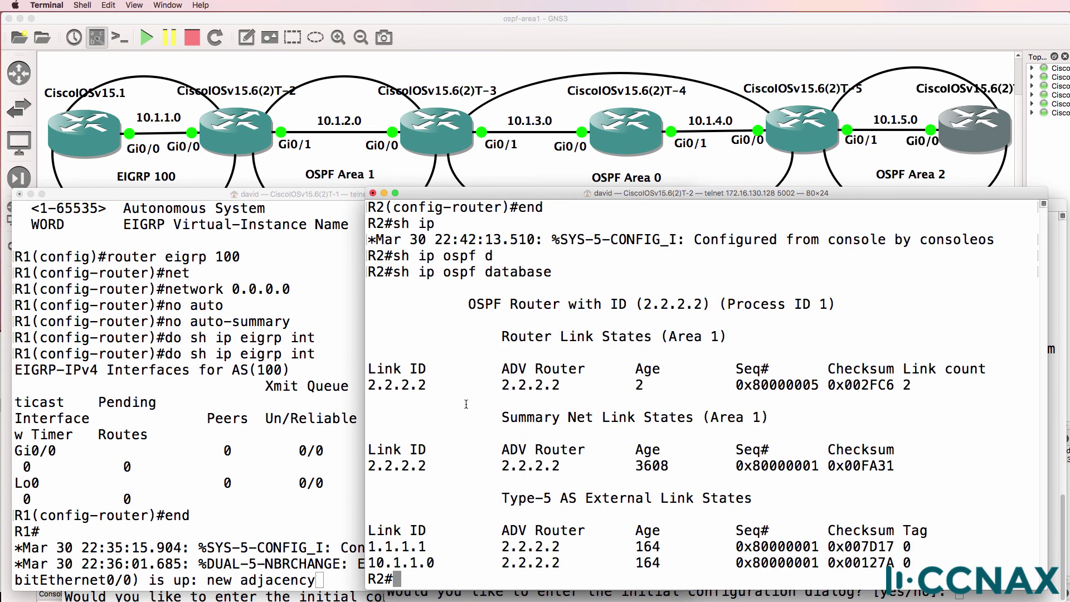
left_click_drag(669, 337, 718, 337)
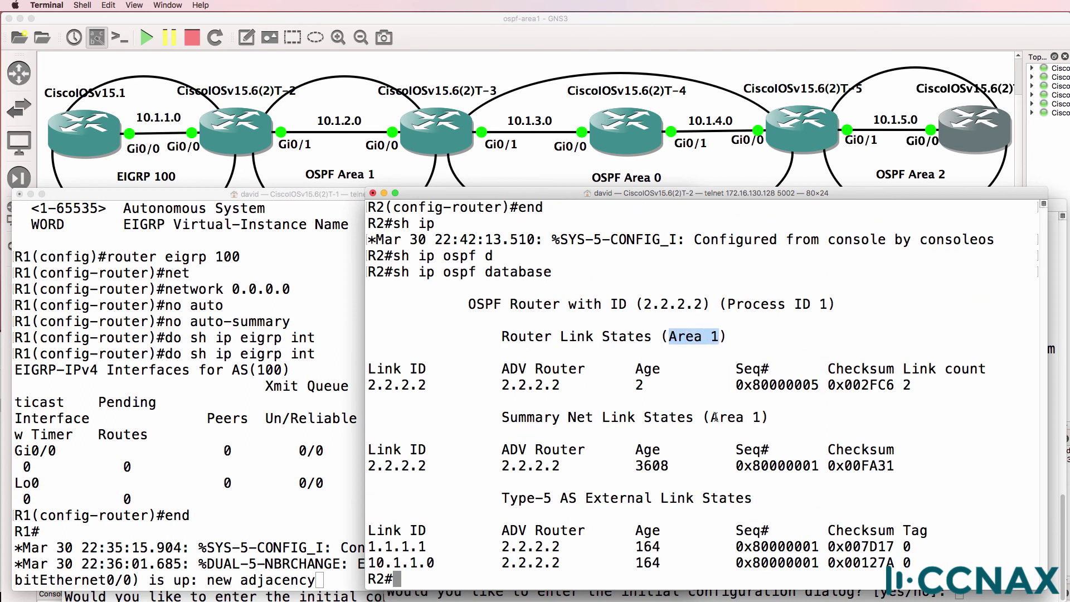
left_click_drag(713, 417, 788, 415)
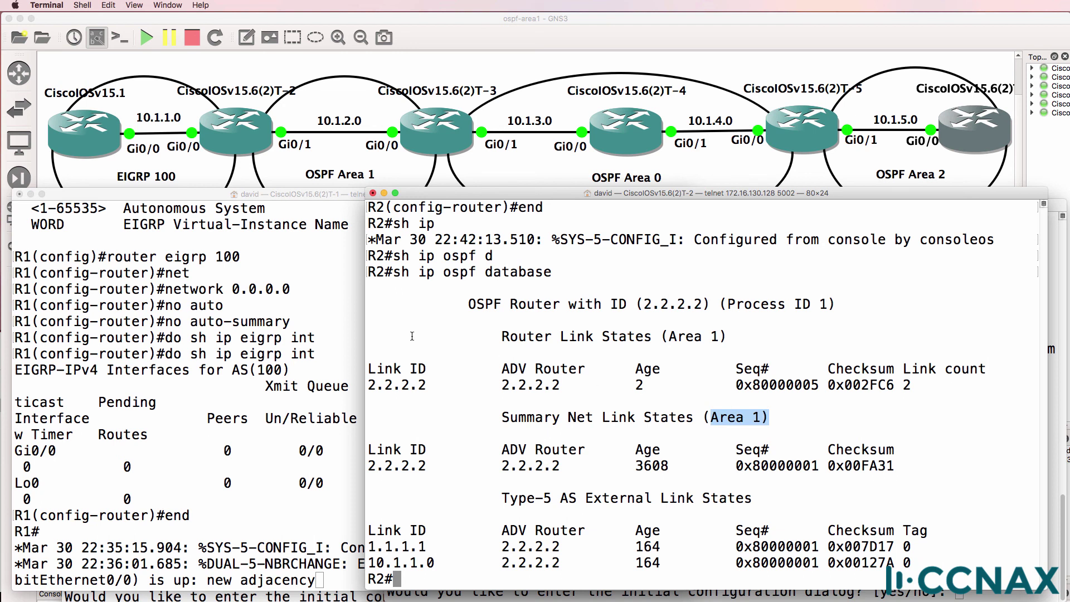
left_click_drag(402, 324, 872, 480)
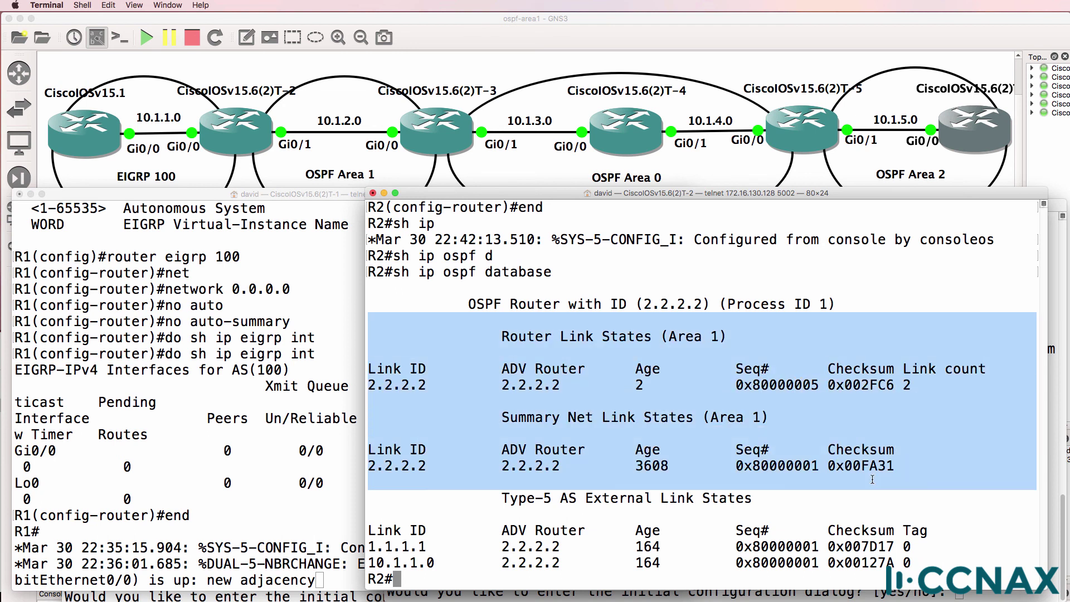
left_click_drag(435, 336, 965, 383)
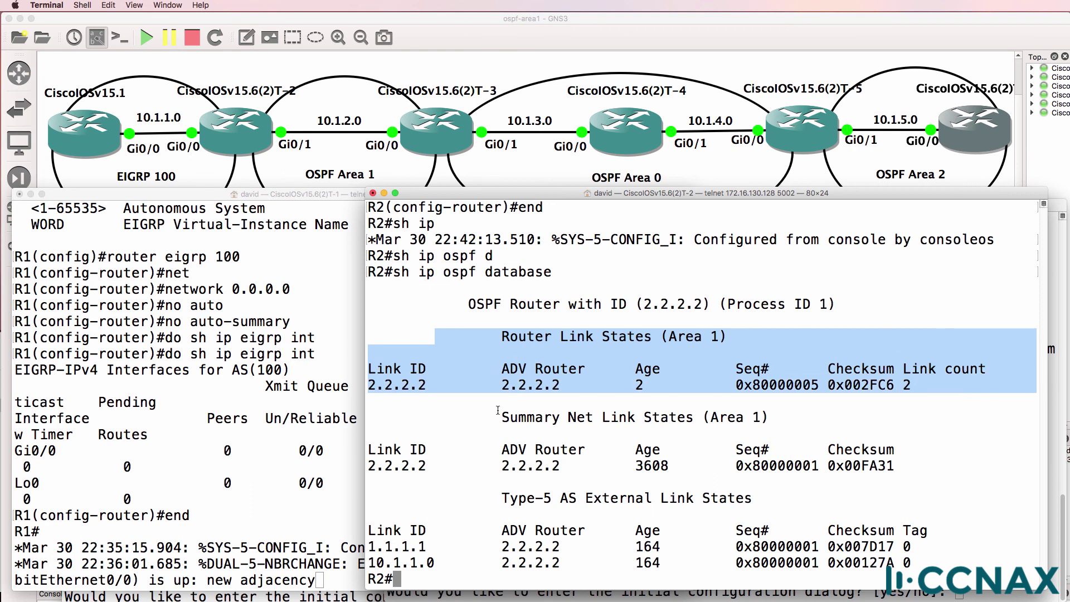
left_click_drag(435, 413, 948, 472)
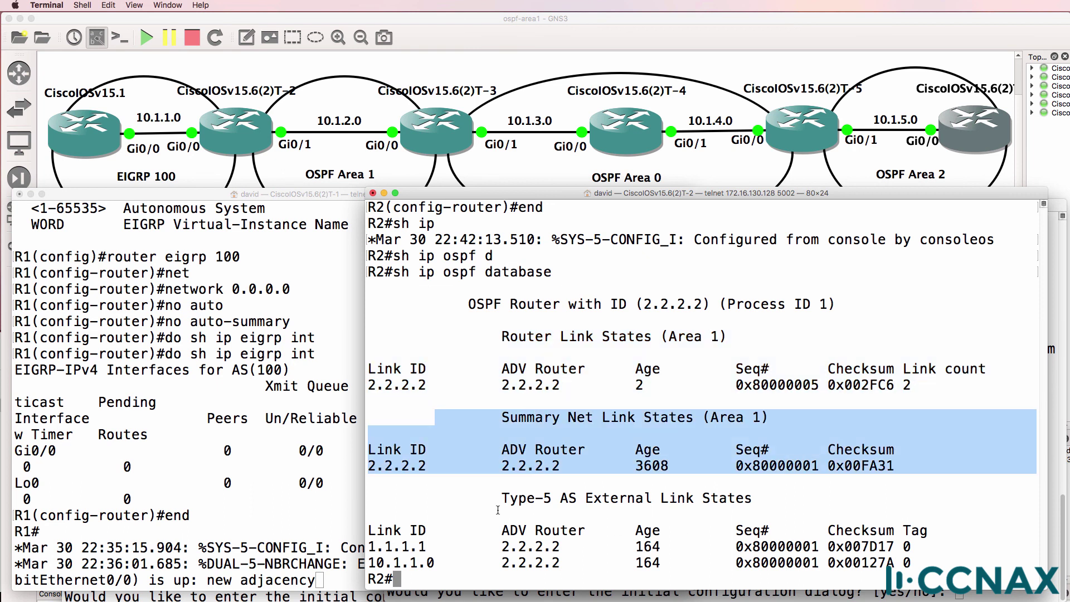
left_click_drag(422, 485, 986, 582)
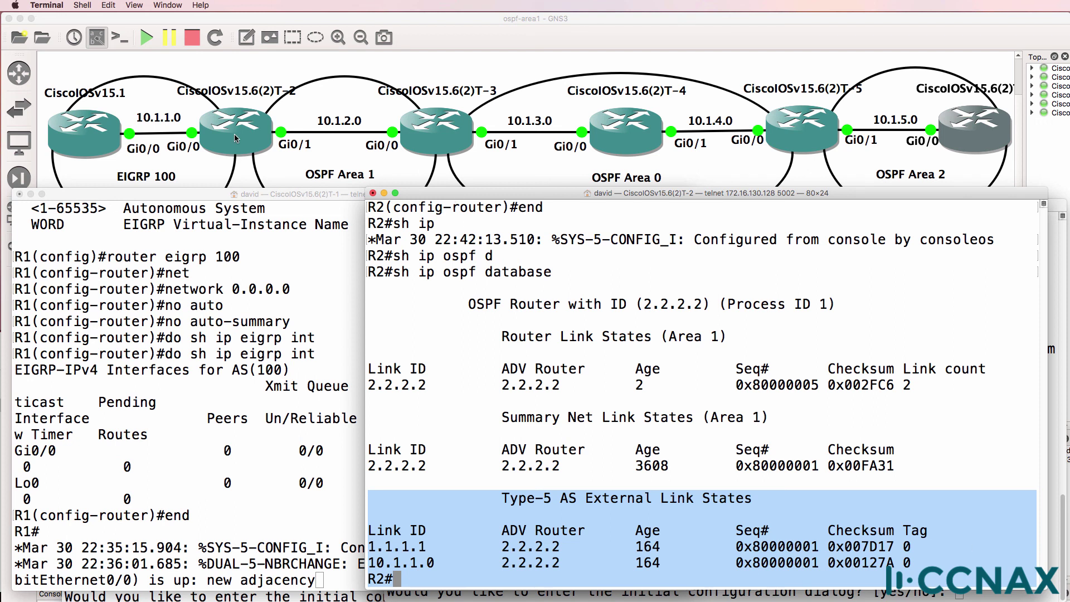
left_click_drag(577, 192, 297, 194)
Run 'sh ip route' on R2 and highlight the EIGRP route to 1.1.1.1 via 10.1.1.1
type("sh ")
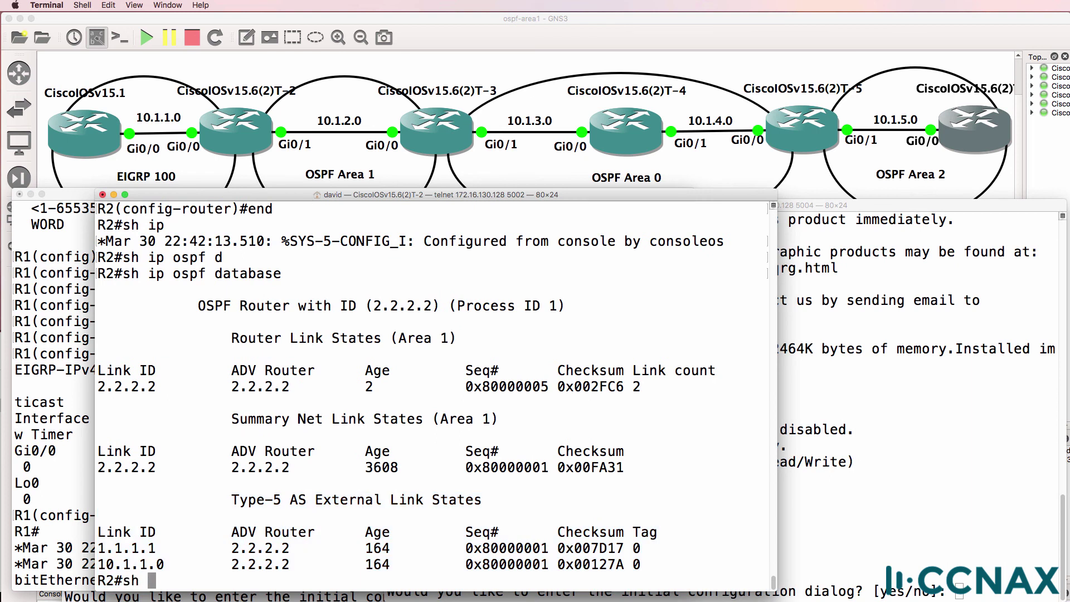
type("ip route")
key("Return")
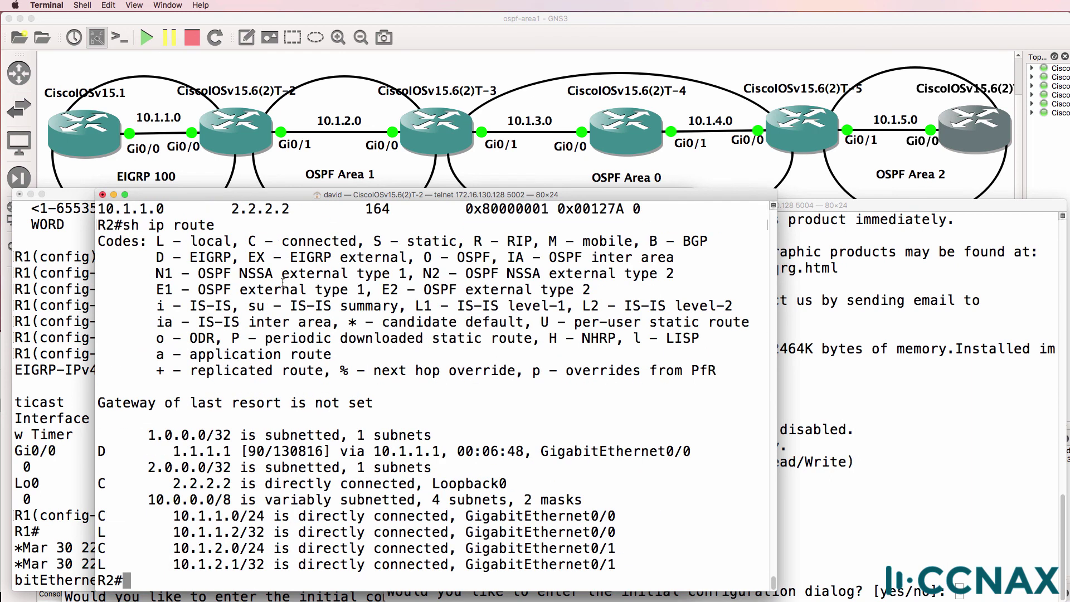
left_click_drag(98, 451, 735, 451)
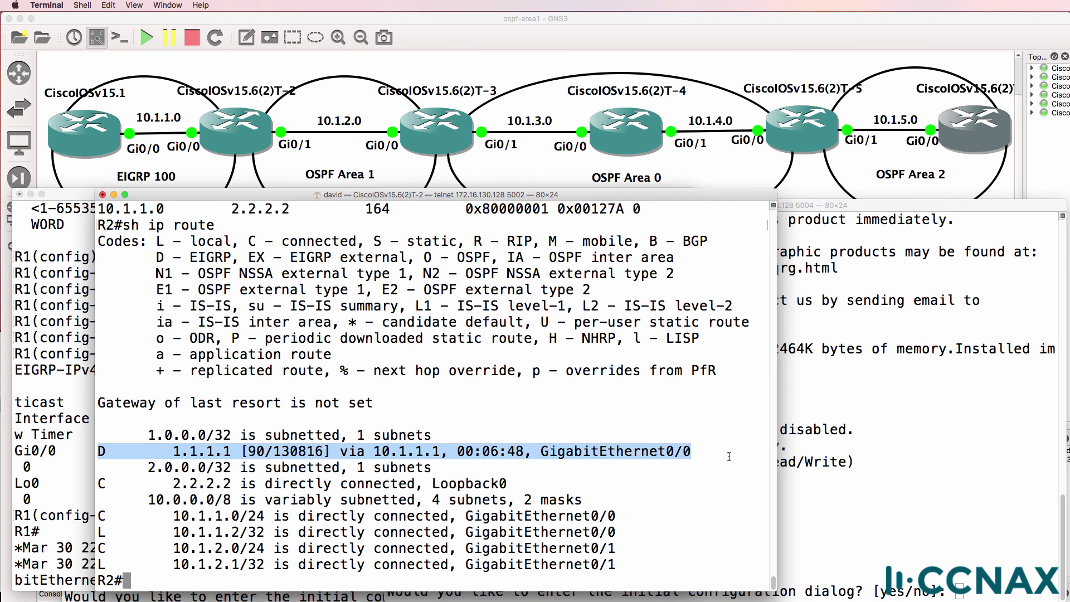
Run 'sh ip route' on R1 and highlight the D EX routes to 2.2.2.2 and 10.1.2.0/24
left_click(44, 510)
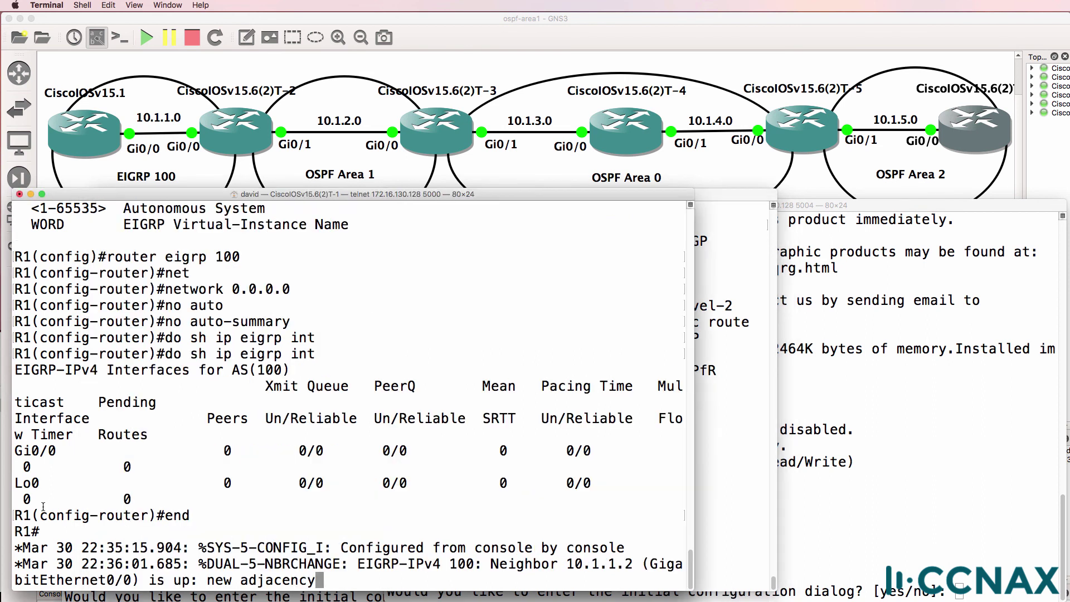
key("Return")
type("sh ip route")
key("Return")
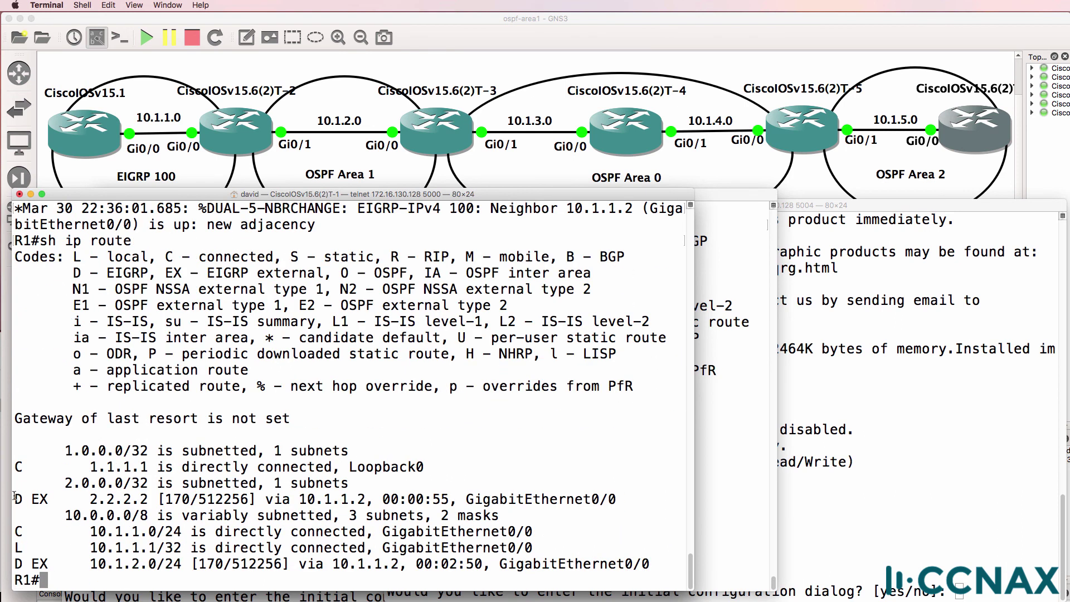
left_click_drag(15, 498, 636, 494)
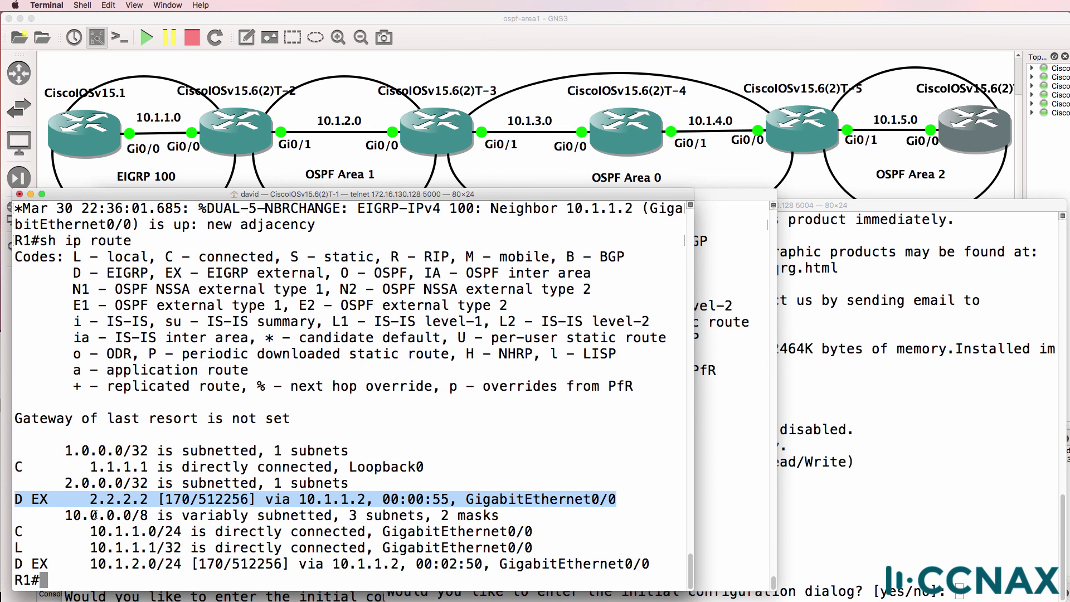
left_click(36, 497)
left_click_drag(37, 498, 93, 499)
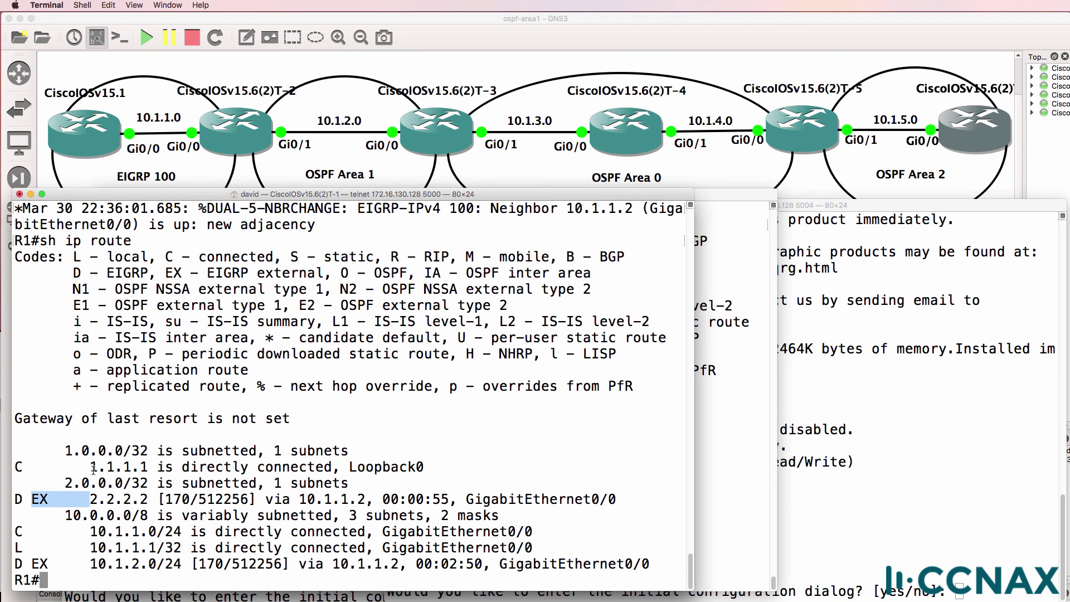
left_click_drag(19, 564, 654, 564)
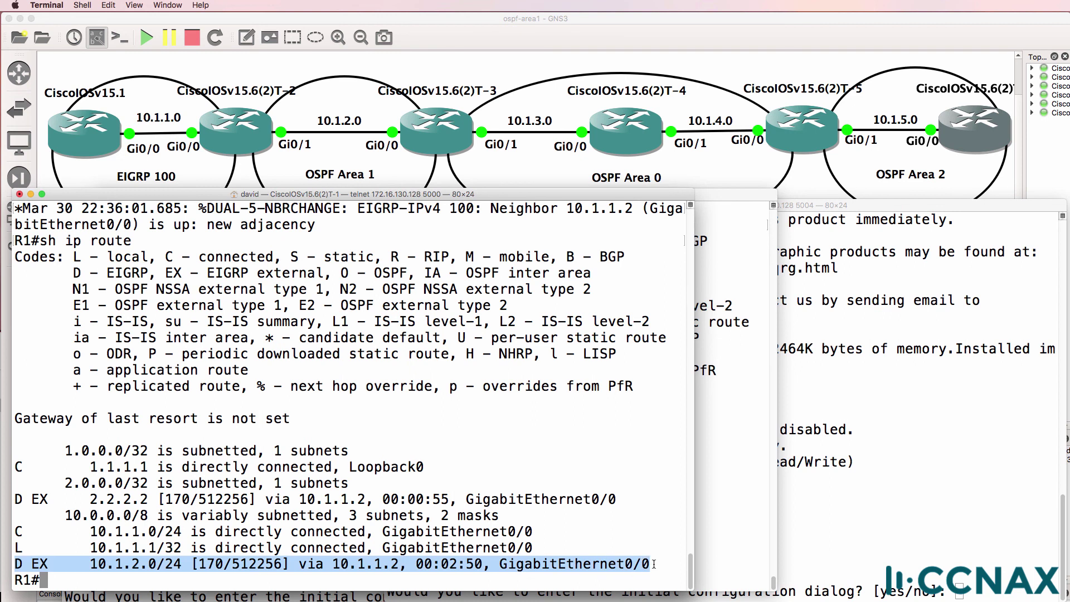